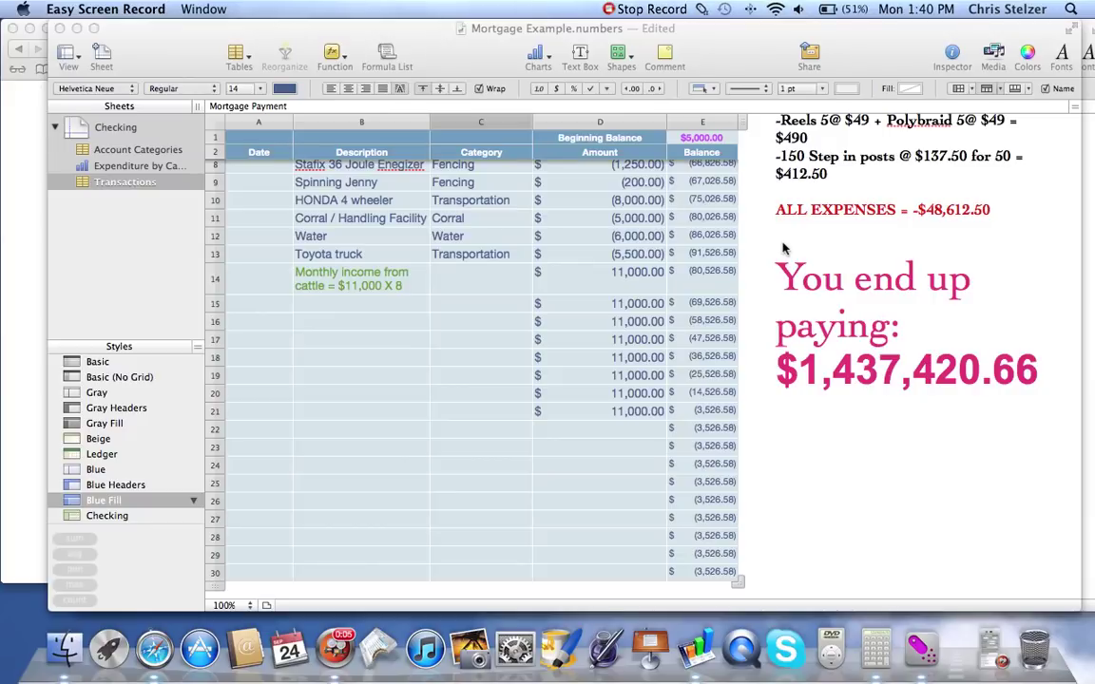
# Look over the mortgage example's figures and chart, and bring up the Lease Example spreadsheet to view its expenditure summary and transactions
pyautogui.click(780, 251)
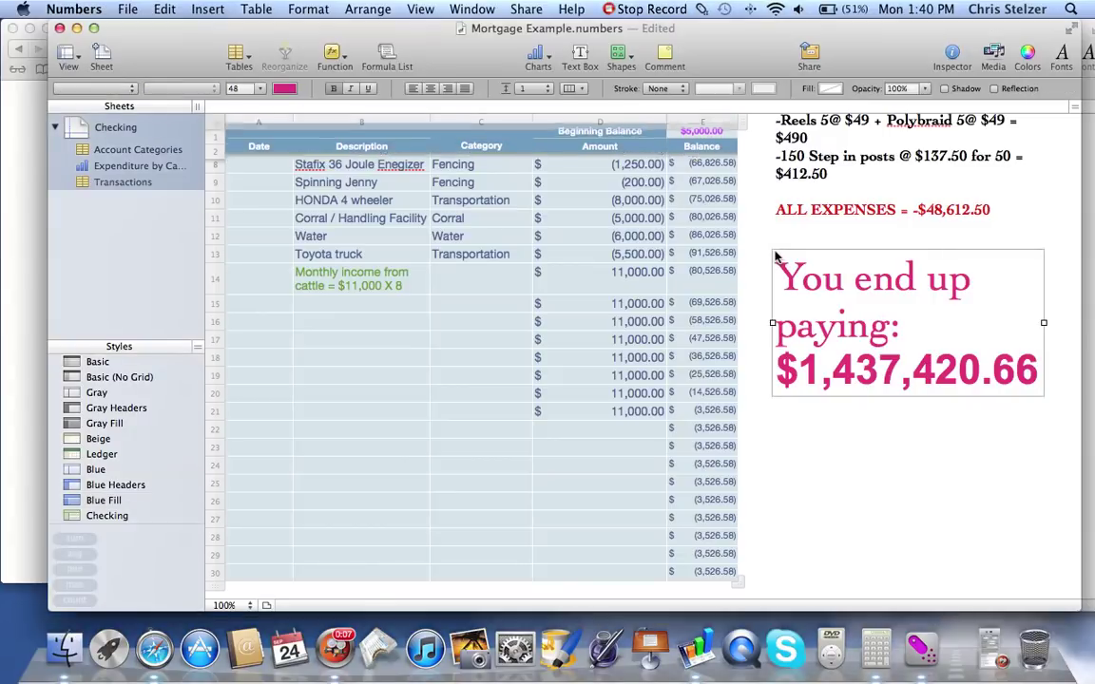
pyautogui.scroll(10, 492, 276)
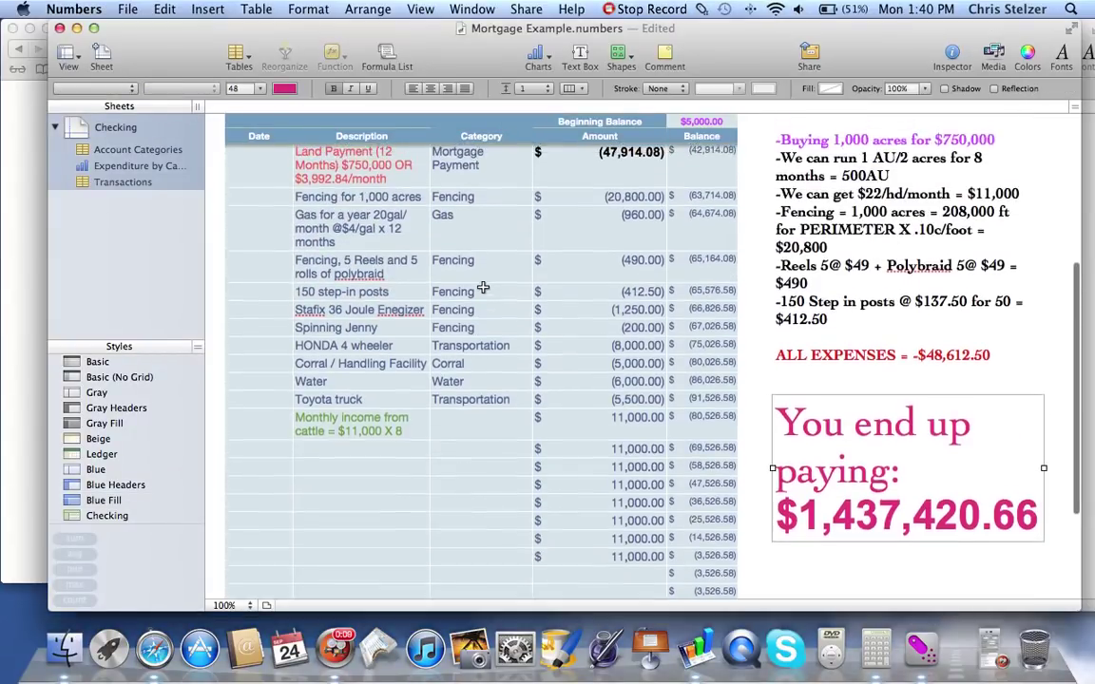
pyautogui.scroll(5, 481, 287)
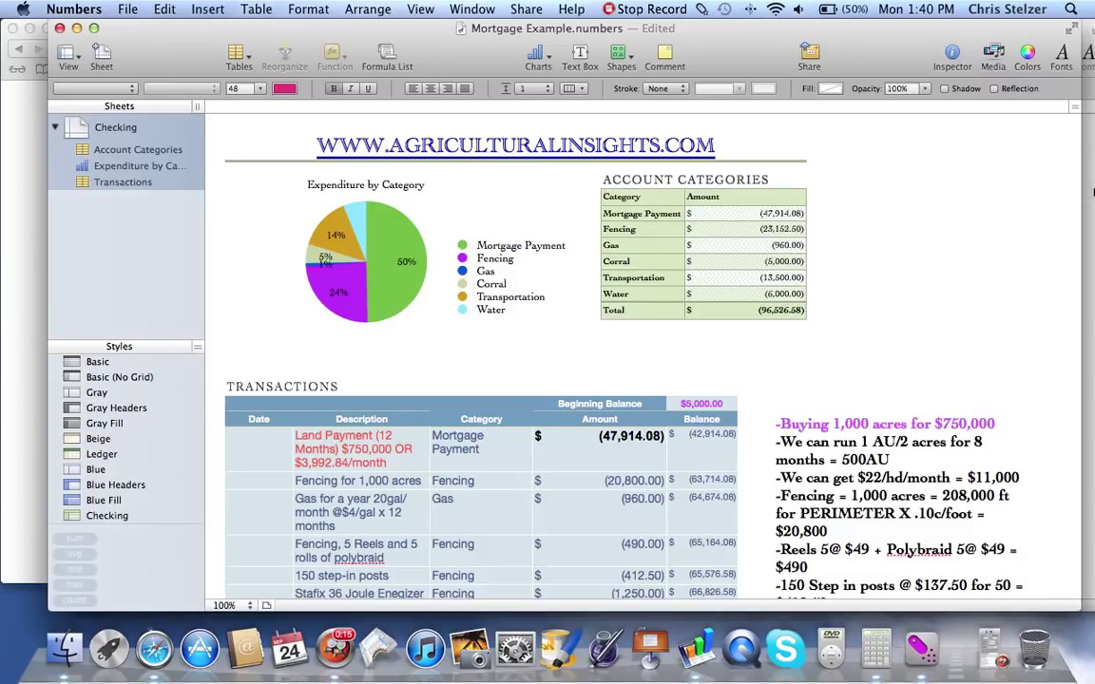
pyautogui.click(1092, 191)
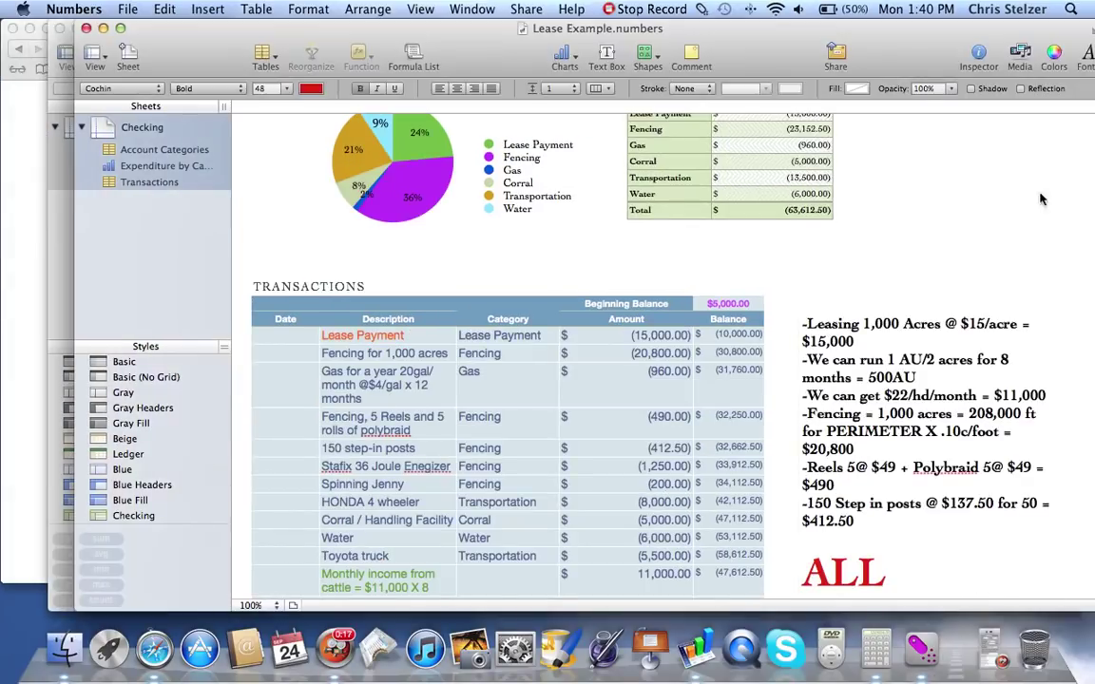
pyautogui.scroll(5, 643, 207)
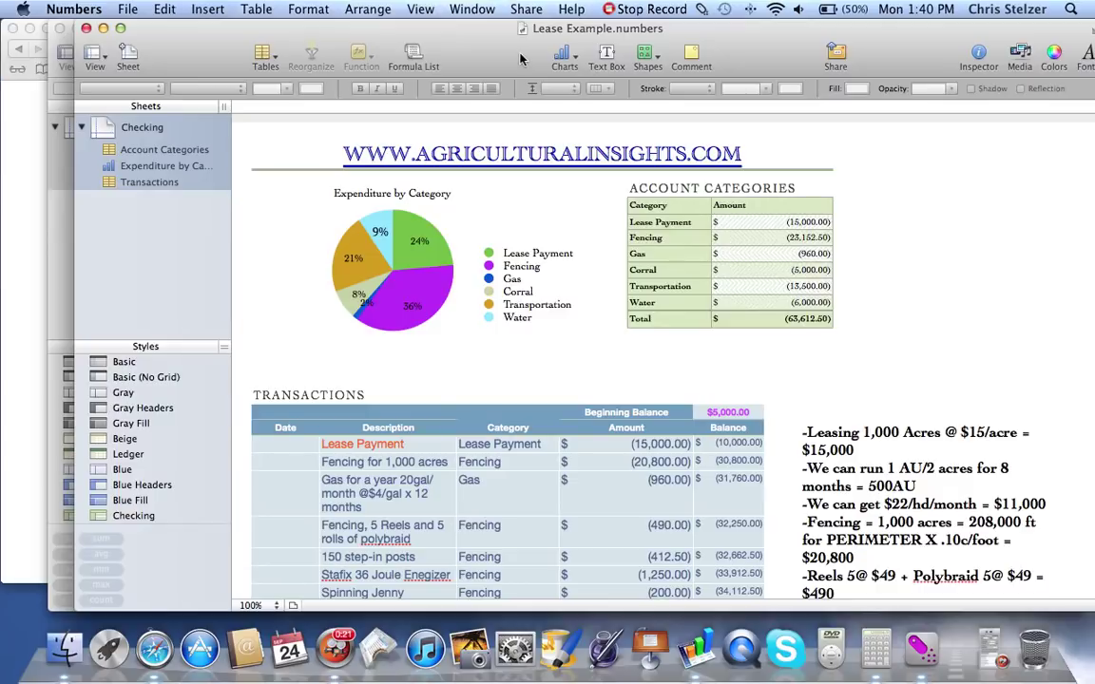
pyautogui.scroll(-1, 480, 116)
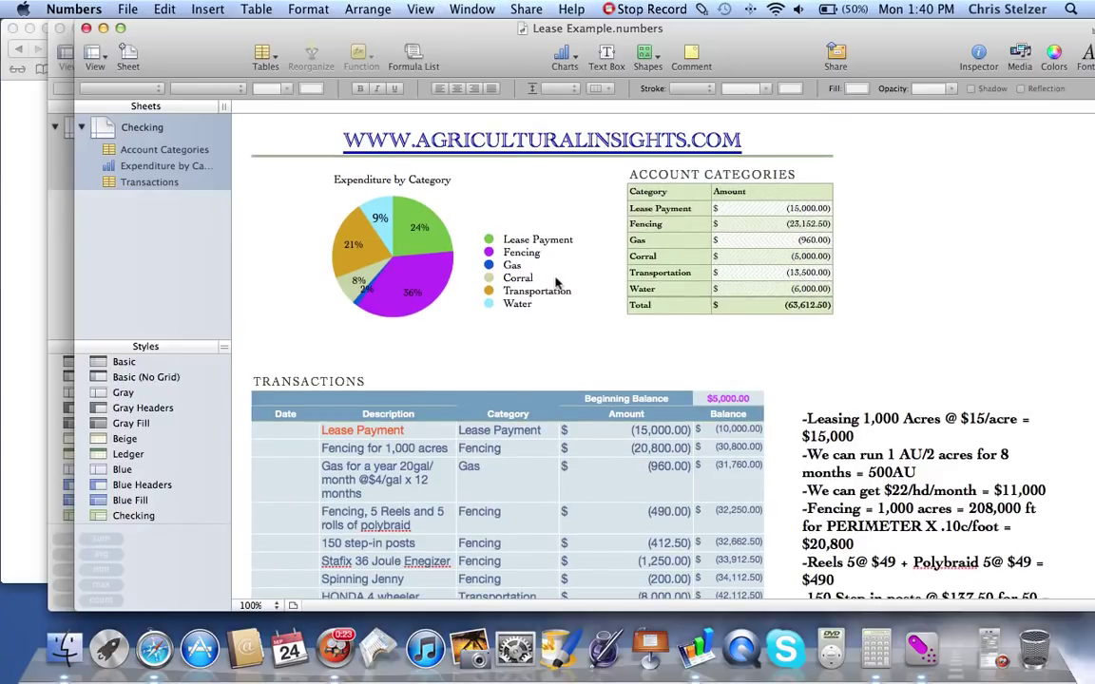
pyautogui.scroll(-5, 558, 282)
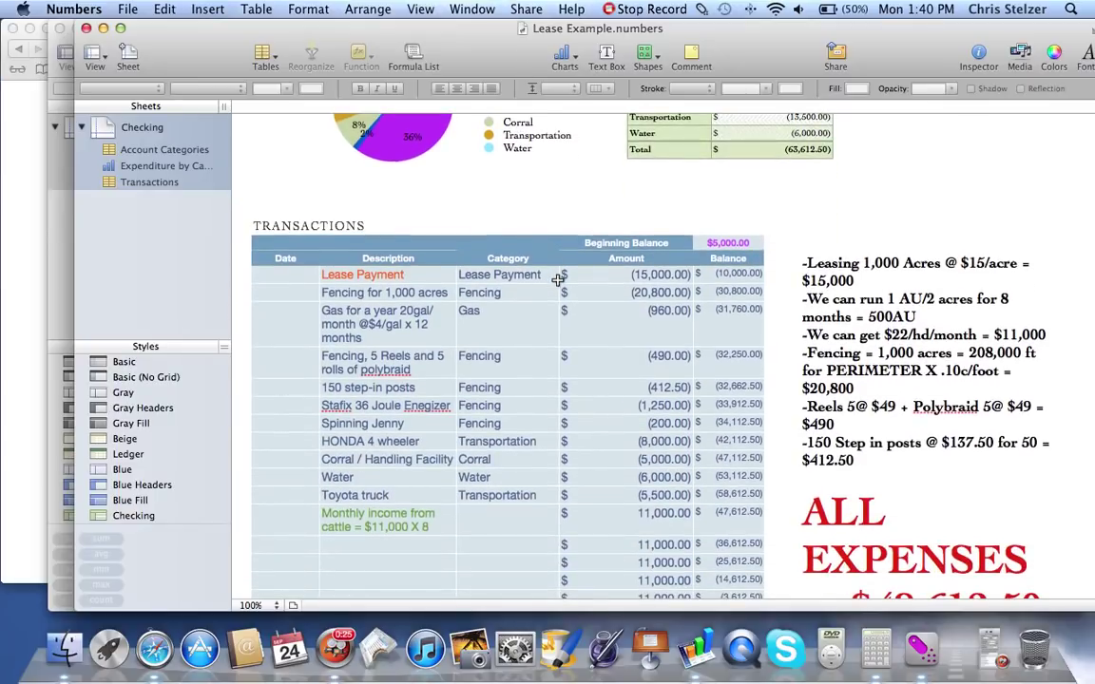
# Circle the Lease Payment description in the transactions table with pen 2, and clear the annotation
pyautogui.click(395, 274)
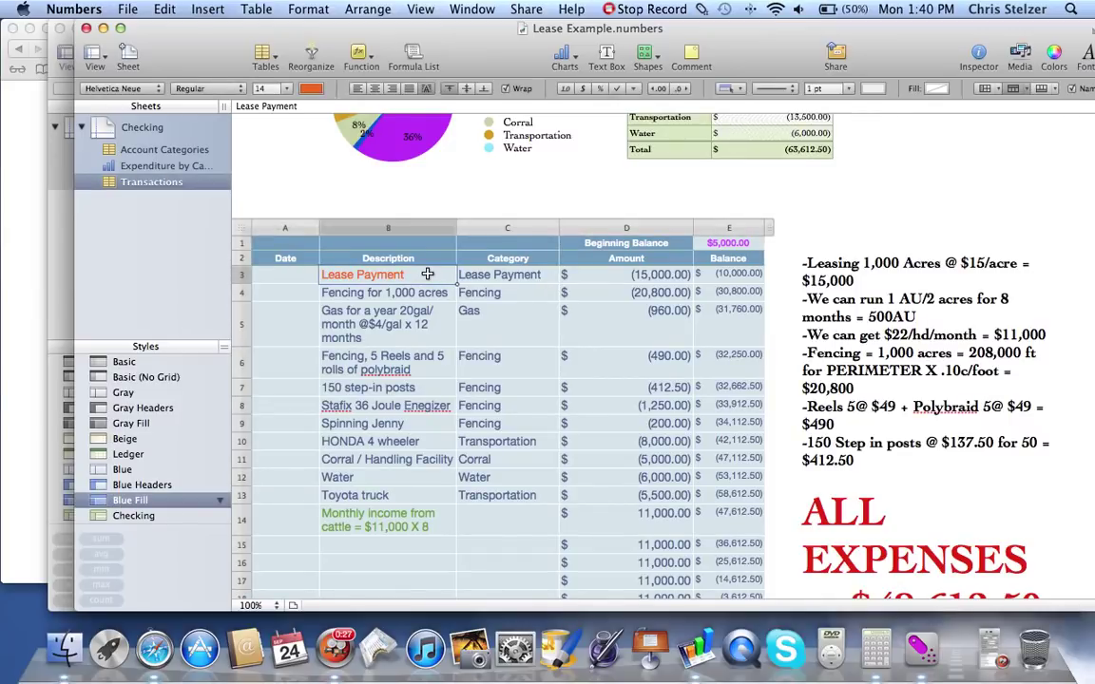
pyautogui.click(452, 207)
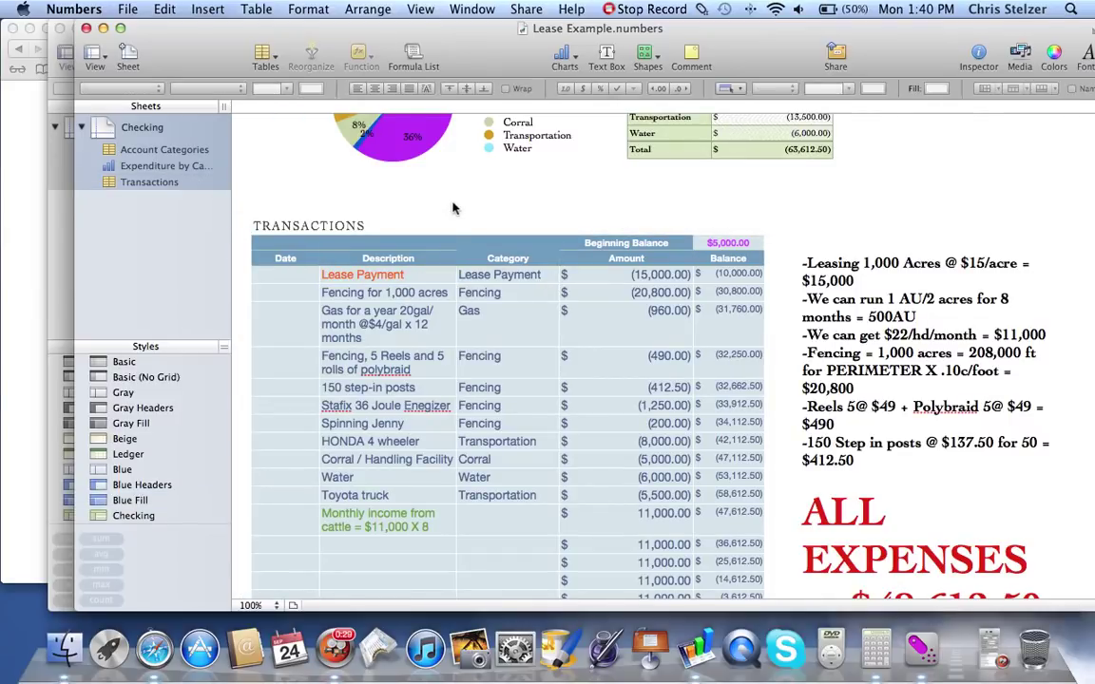
pyautogui.hotkey('ctrl', '2')
pyautogui.moveTo(434, 242)
pyautogui.mouseDown()
pyautogui.moveTo(342, 298)
pyautogui.moveTo(467, 255)
pyautogui.mouseUp()
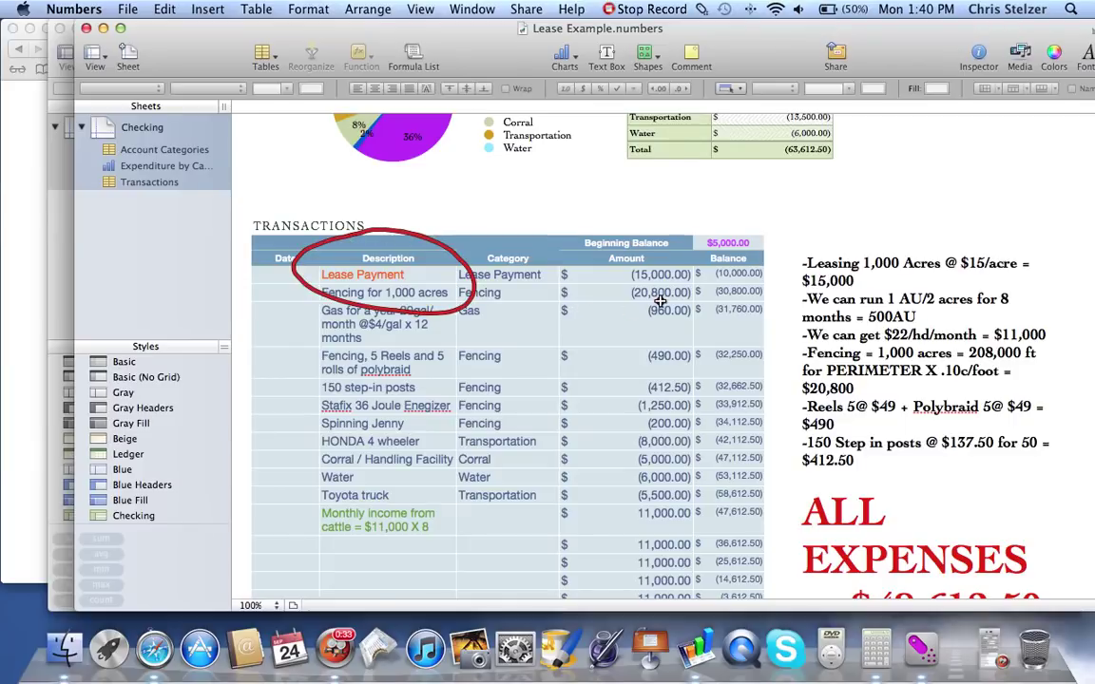
pyautogui.press('Escape')
# Circle the large ALL EXPENSES total beside the lease transactions with pen 2, and clear the annotation
pyautogui.scroll(-5, 656, 300)
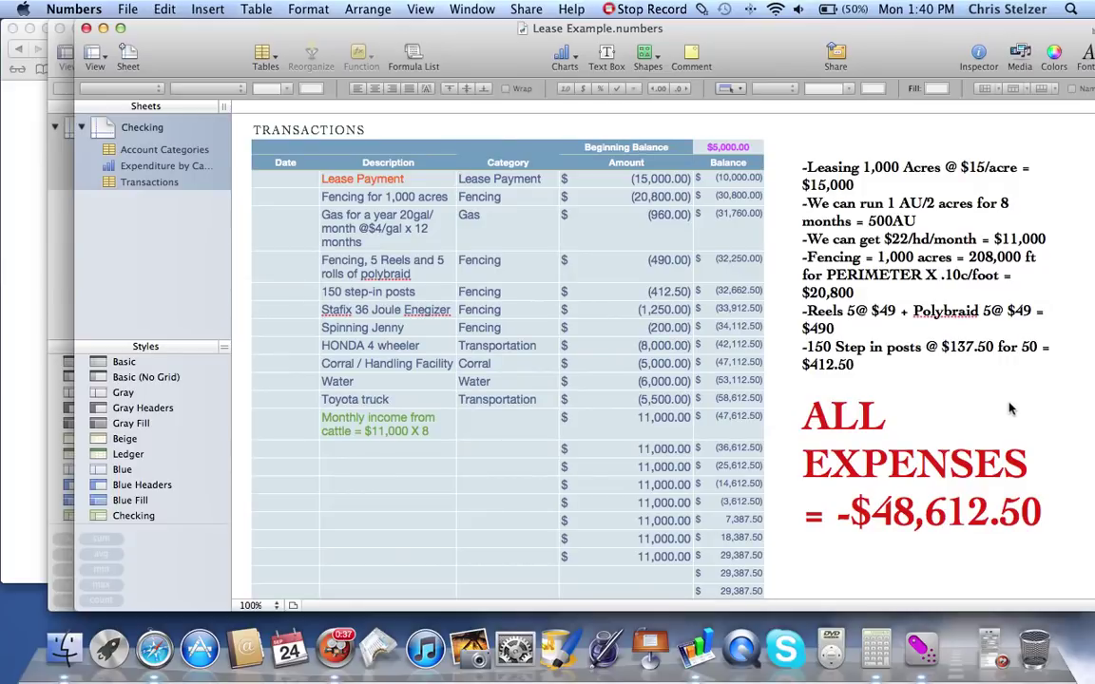
pyautogui.hotkey('ctrl', '2')
pyautogui.moveTo(1010, 407)
pyautogui.mouseDown()
pyautogui.moveTo(713, 418)
pyautogui.moveTo(1083, 447)
pyautogui.moveTo(931, 411)
pyautogui.mouseUp()
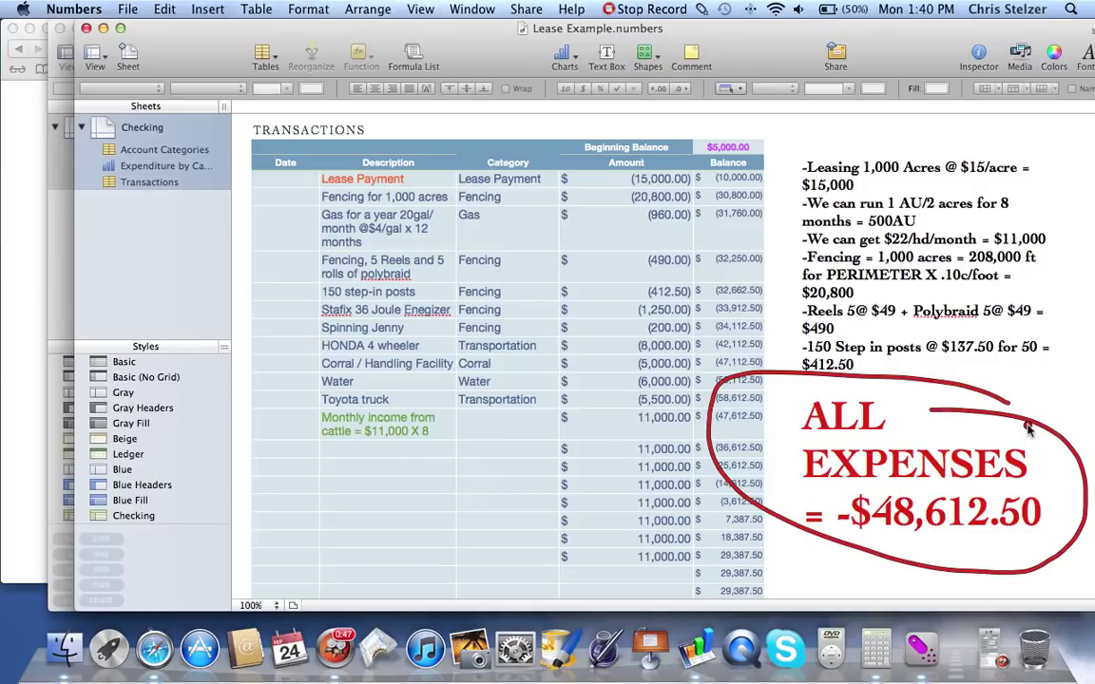
pyautogui.press('Escape')
# With pen 2, circle the balance just below the last income row and outline the monthly cattle income amounts
pyautogui.scroll(-4, 1027, 430)
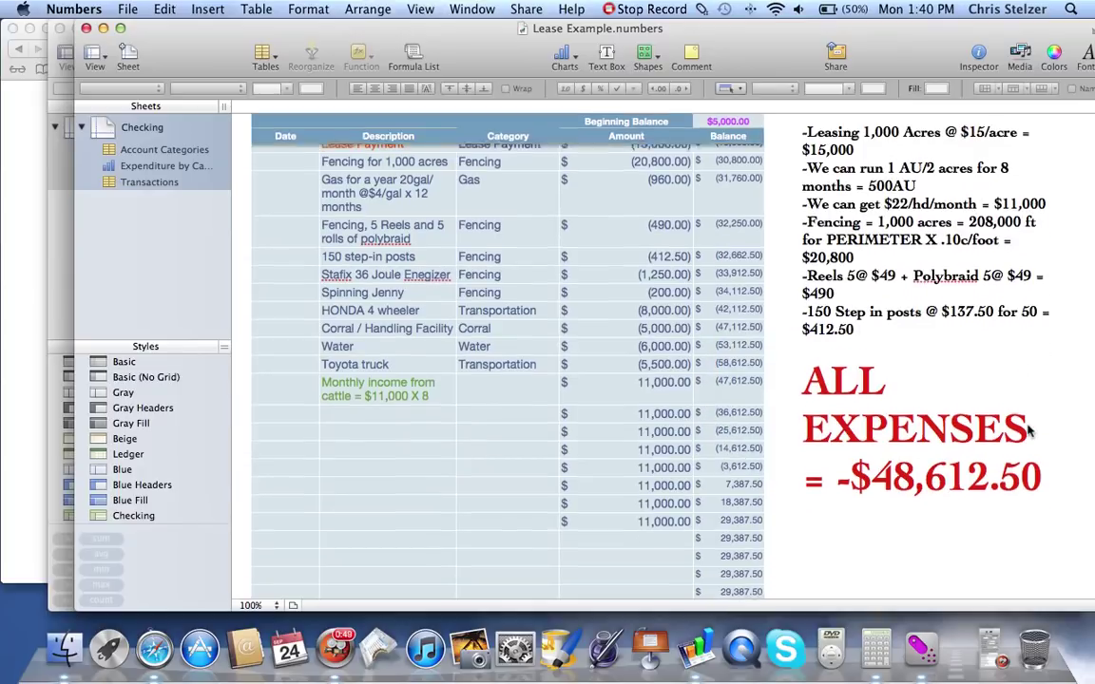
pyautogui.hotkey('ctrl', '2')
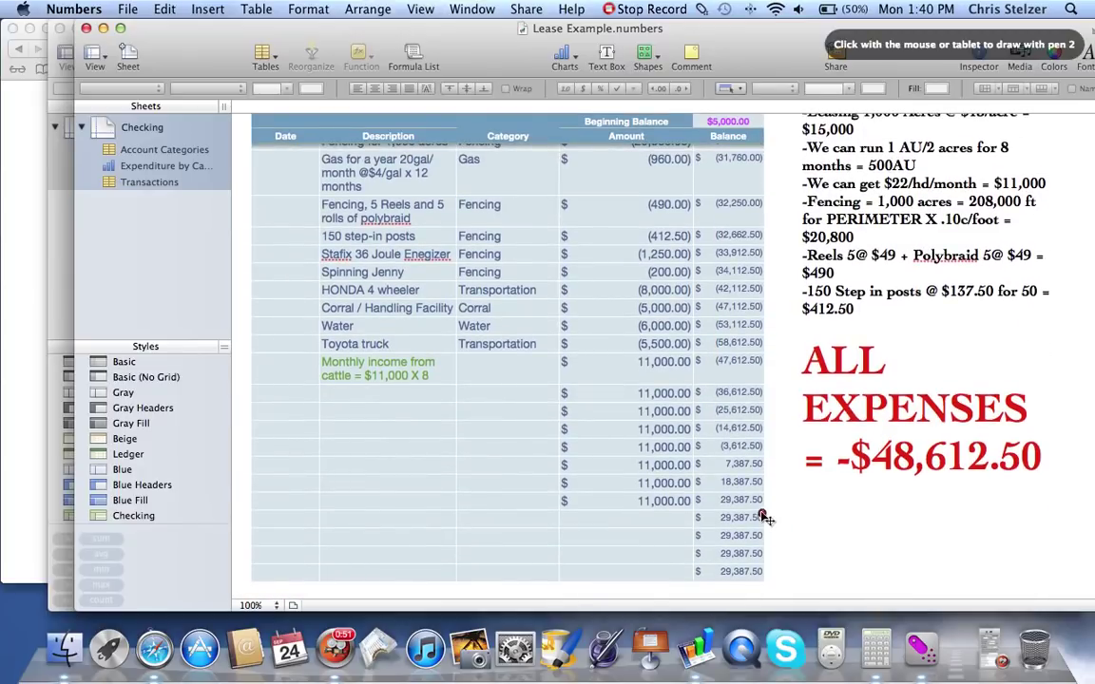
pyautogui.moveTo(762, 509)
pyautogui.mouseDown()
pyautogui.moveTo(702, 511)
pyautogui.moveTo(733, 532)
pyautogui.moveTo(774, 534)
pyautogui.moveTo(765, 511)
pyautogui.mouseUp()
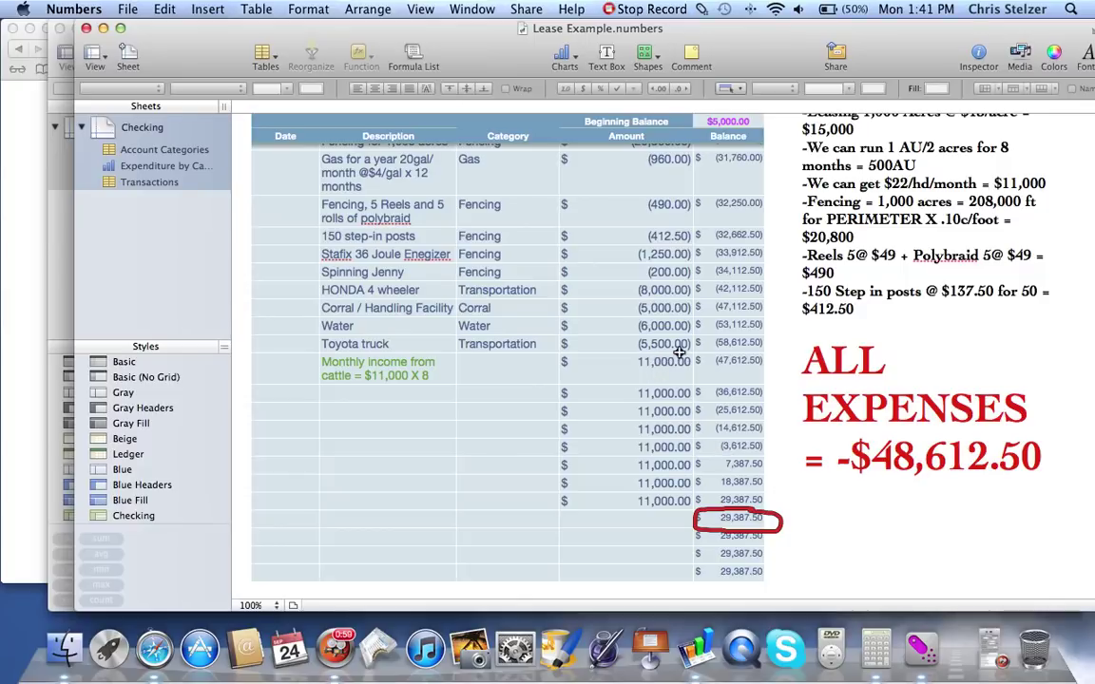
pyautogui.moveTo(680, 354)
pyautogui.mouseDown()
pyautogui.moveTo(616, 357)
pyautogui.moveTo(599, 489)
pyautogui.moveTo(685, 514)
pyautogui.moveTo(732, 432)
pyautogui.moveTo(689, 354)
pyautogui.mouseUp()
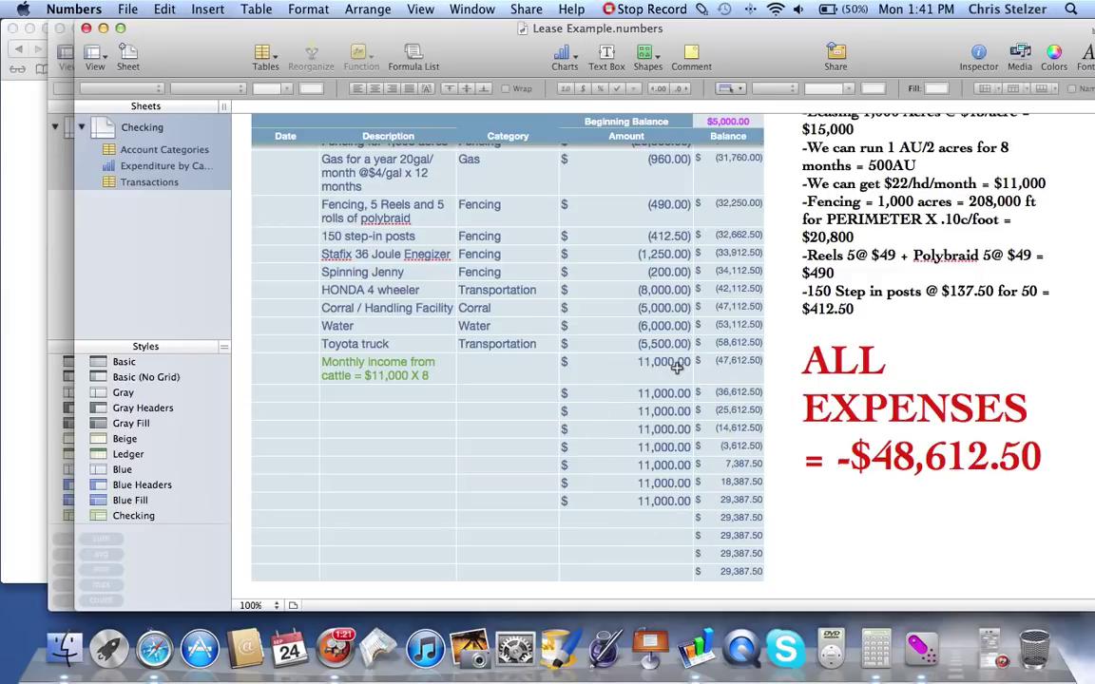
# Return to the Mortgage Example spreadsheet, mark its document title with pen 2, and clear the annotation
pyautogui.scroll(5, 677, 369)
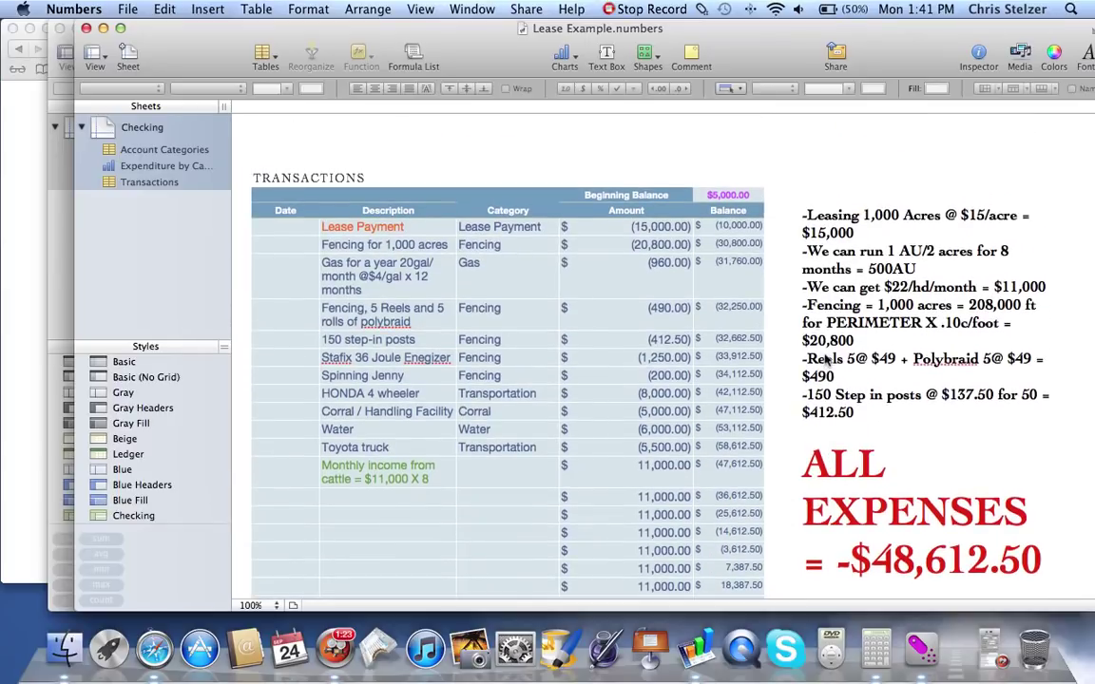
pyautogui.scroll(10, 826, 359)
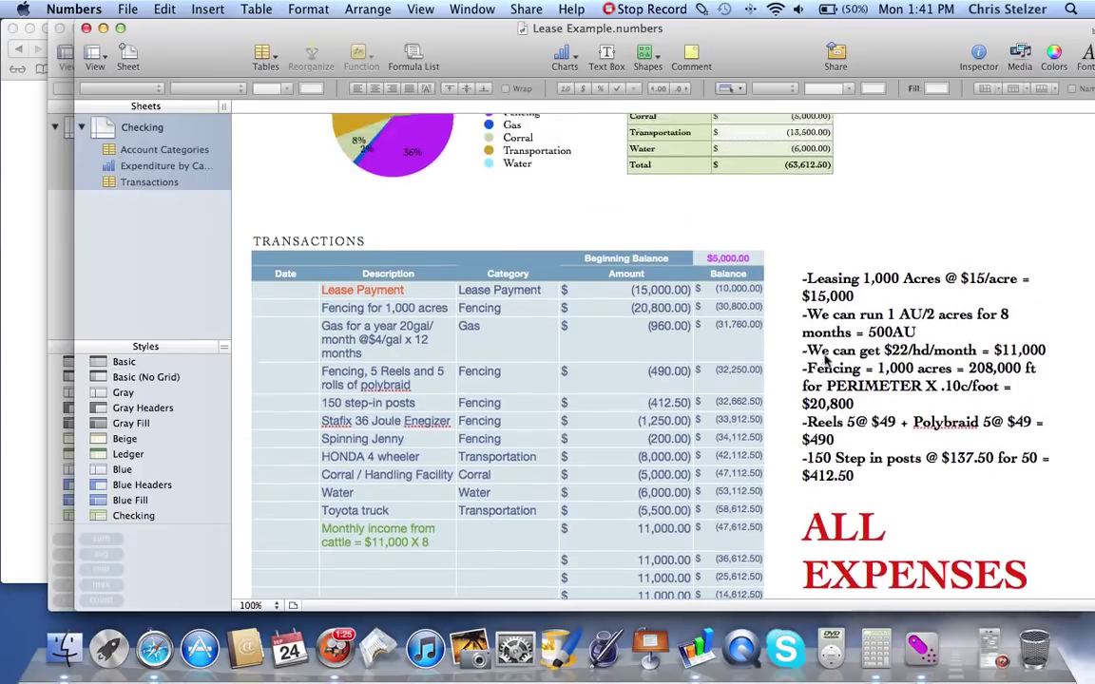
pyautogui.scroll(-4, 826, 359)
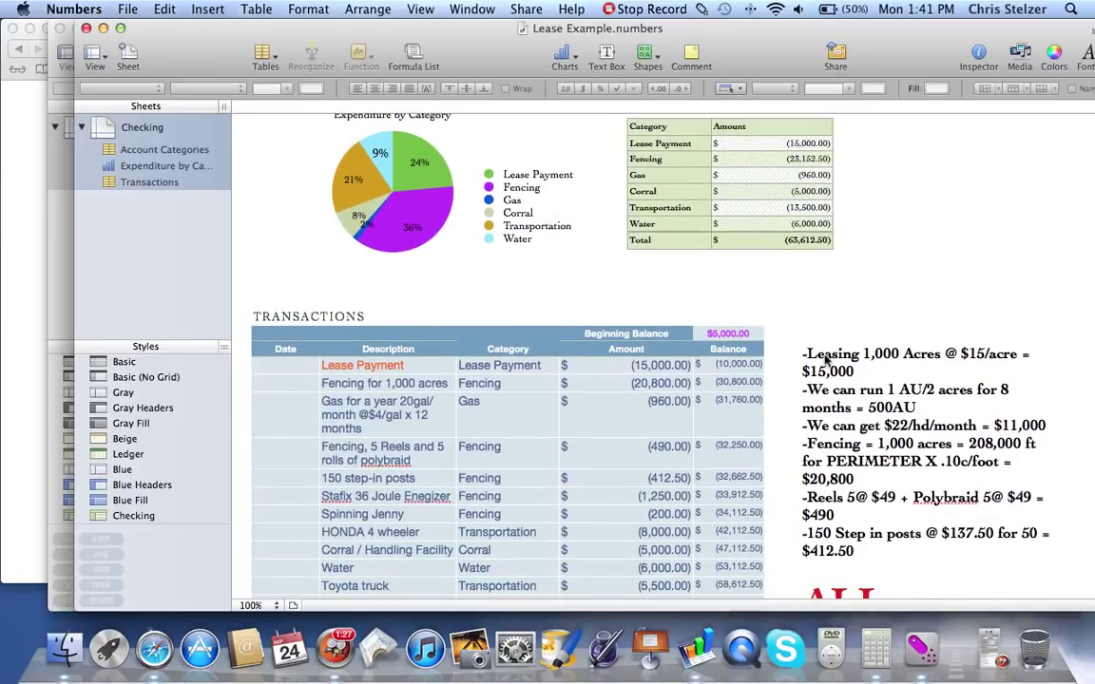
pyautogui.scroll(-4, 826, 361)
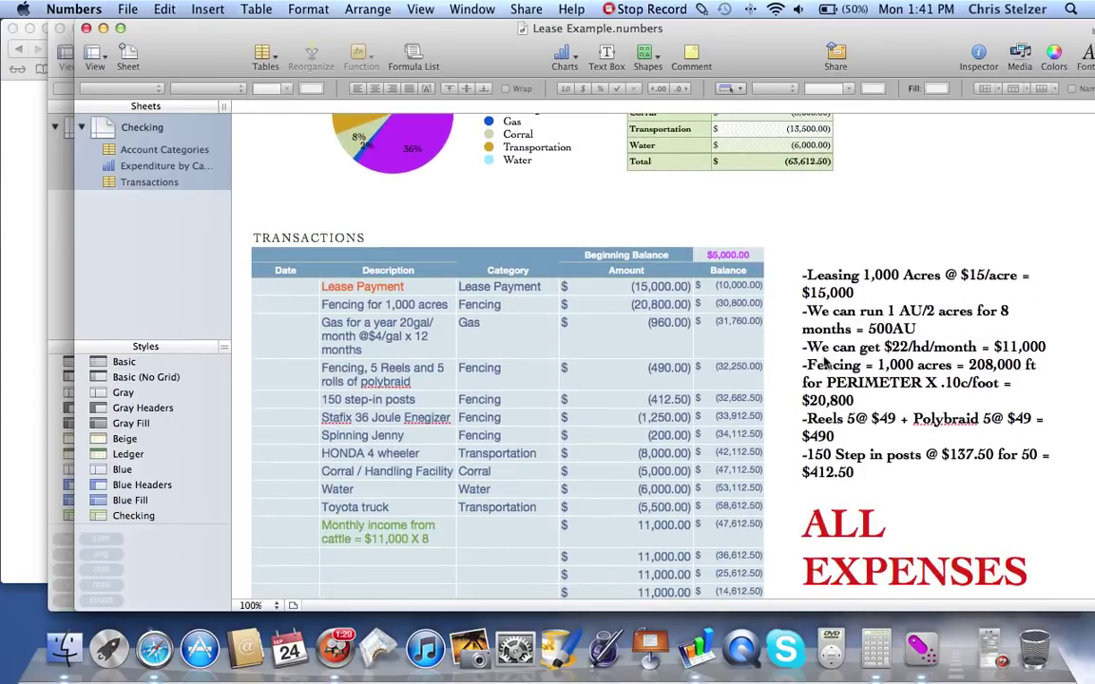
pyautogui.click(59, 230)
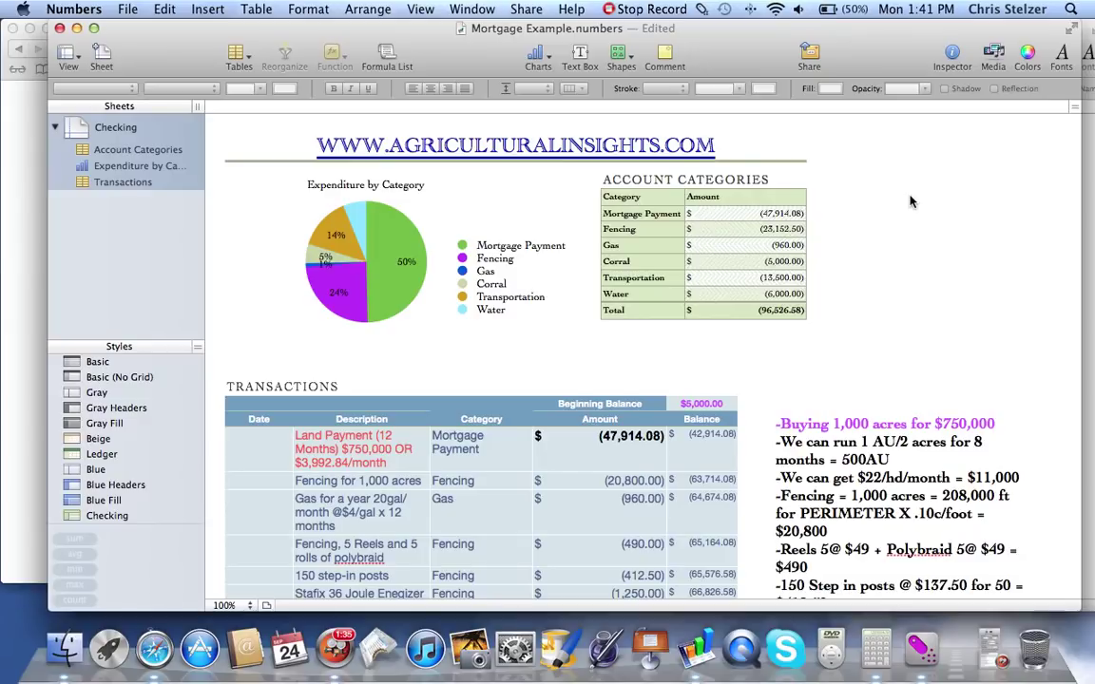
pyautogui.hotkey('ctrl', '2')
pyautogui.moveTo(645, 19)
pyautogui.mouseDown()
pyautogui.moveTo(549, 19)
pyautogui.moveTo(484, 60)
pyautogui.moveTo(521, 19)
pyautogui.mouseUp()
pyautogui.press('Escape')
# Circle the "Buying 1,000 acres for $750,000" note and underline 1,000 with pen 2, and clear the annotations
pyautogui.scroll(-1, 825, 179)
pyautogui.scroll(-2, 825, 179)
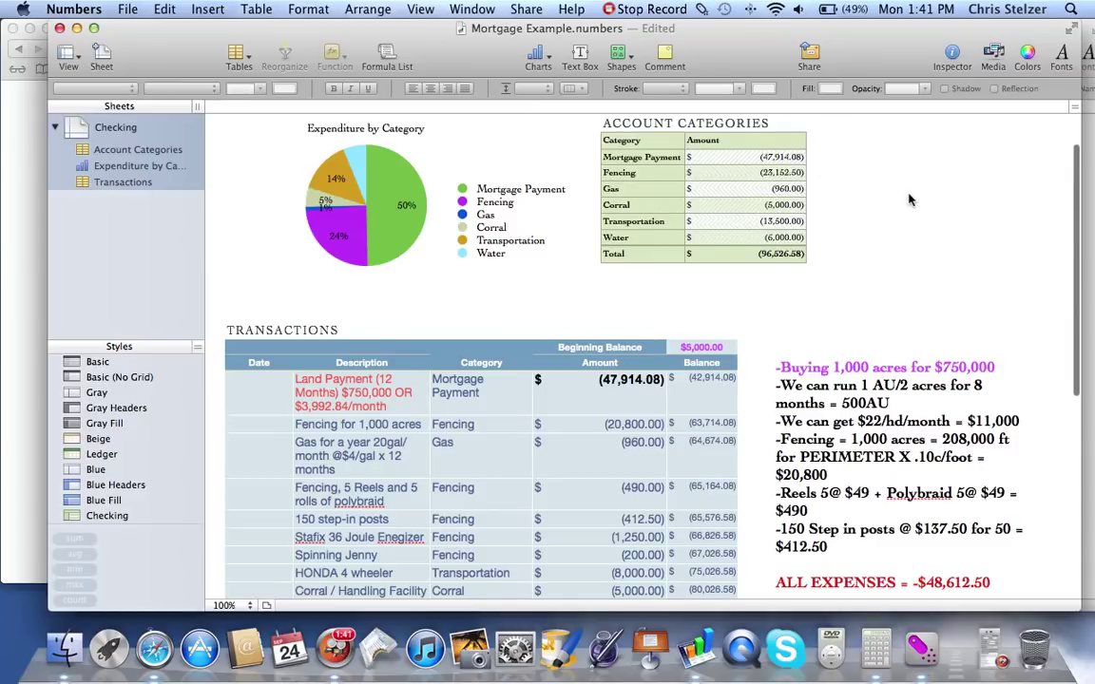
pyautogui.scroll(-3, 905, 197)
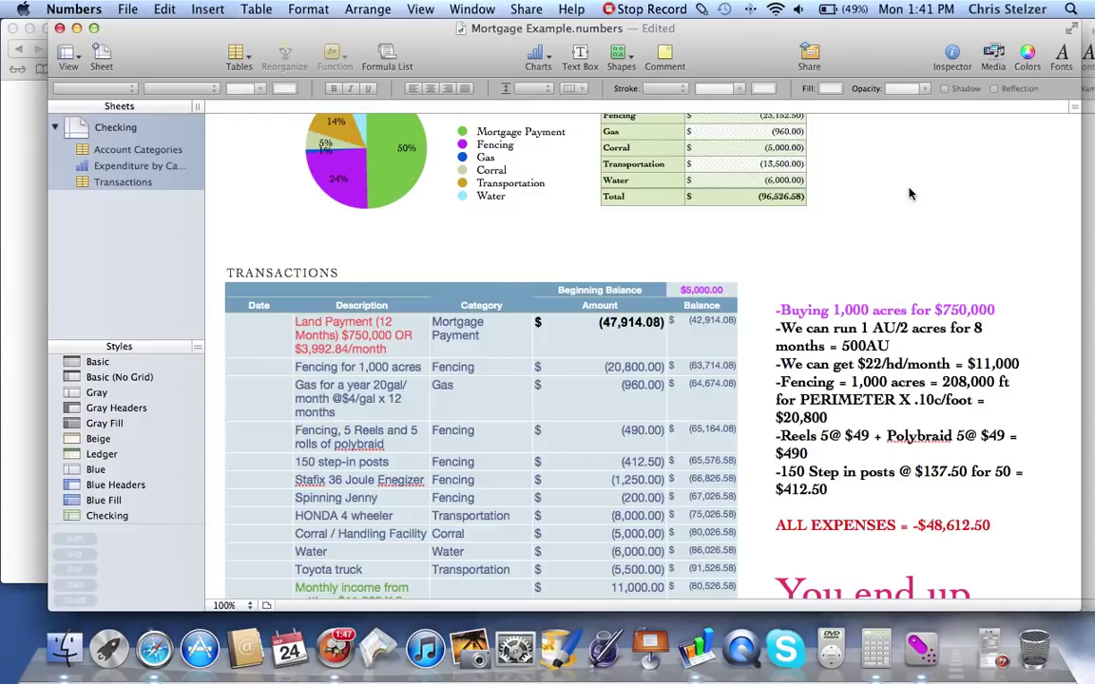
pyautogui.hotkey('ctrl', '2')
pyautogui.moveTo(1006, 294)
pyautogui.mouseDown()
pyautogui.moveTo(765, 296)
pyautogui.moveTo(855, 334)
pyautogui.moveTo(989, 323)
pyautogui.moveTo(993, 292)
pyautogui.mouseUp()
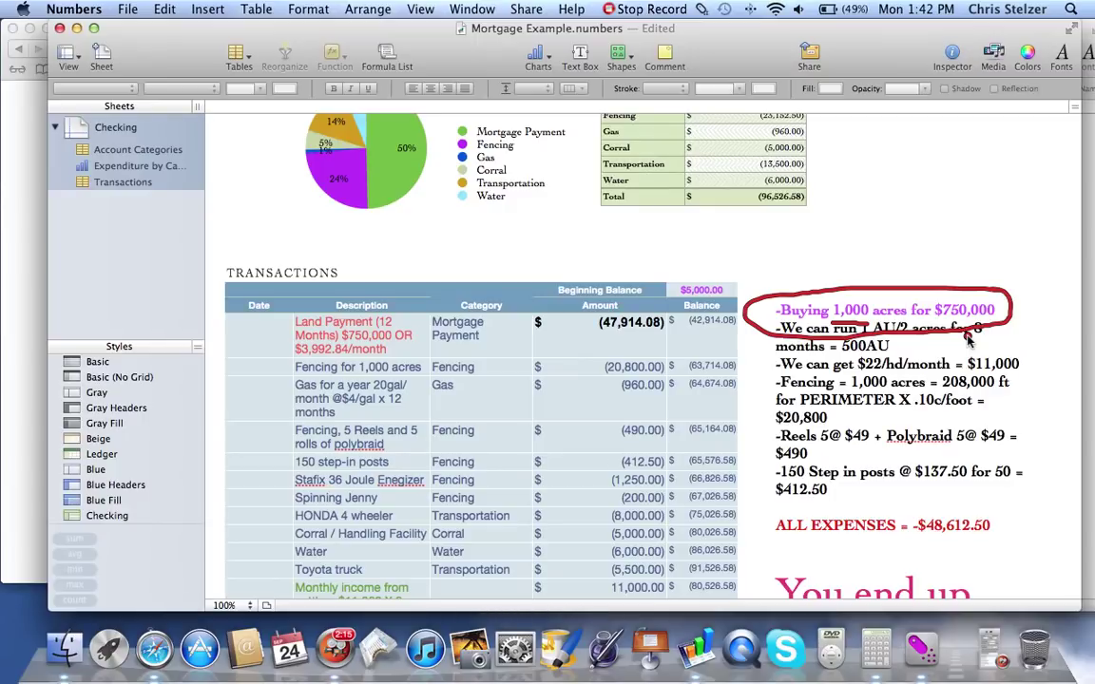
pyautogui.press('Escape')
# Circle the ALL EXPENSES note and the expense amounts from fencing through the Toyota truck, and clear the annotations
pyautogui.scroll(-5, 970, 342)
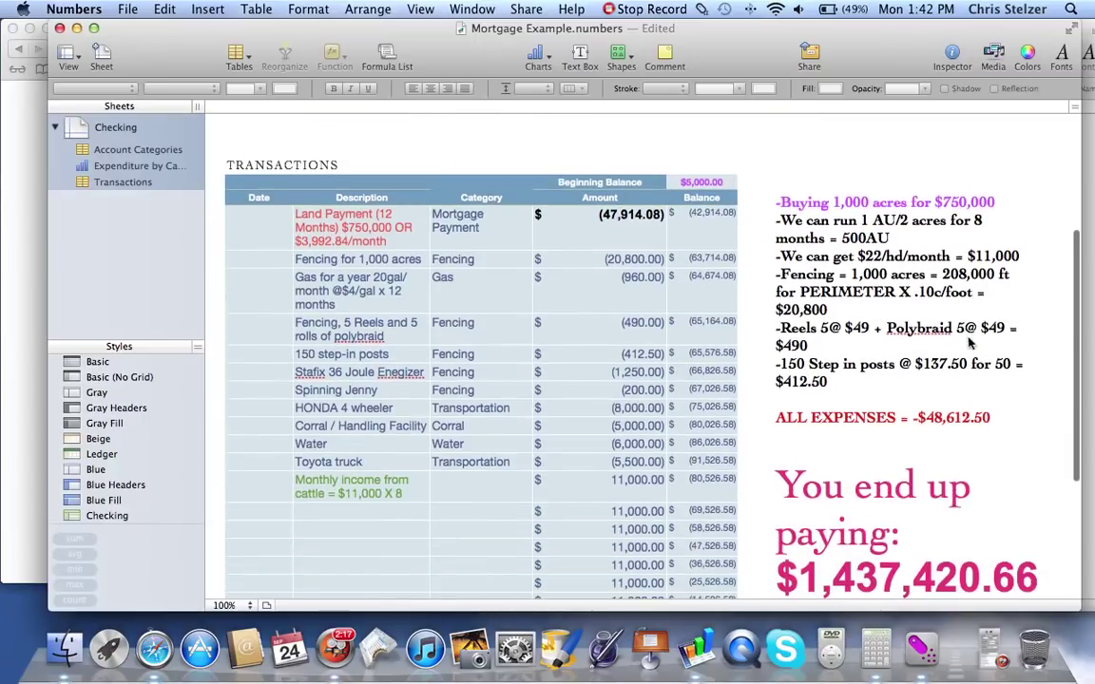
pyautogui.moveTo(973, 404)
pyautogui.mouseDown()
pyautogui.moveTo(988, 402)
pyautogui.moveTo(808, 400)
pyautogui.moveTo(777, 430)
pyautogui.moveTo(950, 447)
pyautogui.moveTo(1019, 420)
pyautogui.moveTo(965, 392)
pyautogui.mouseUp()
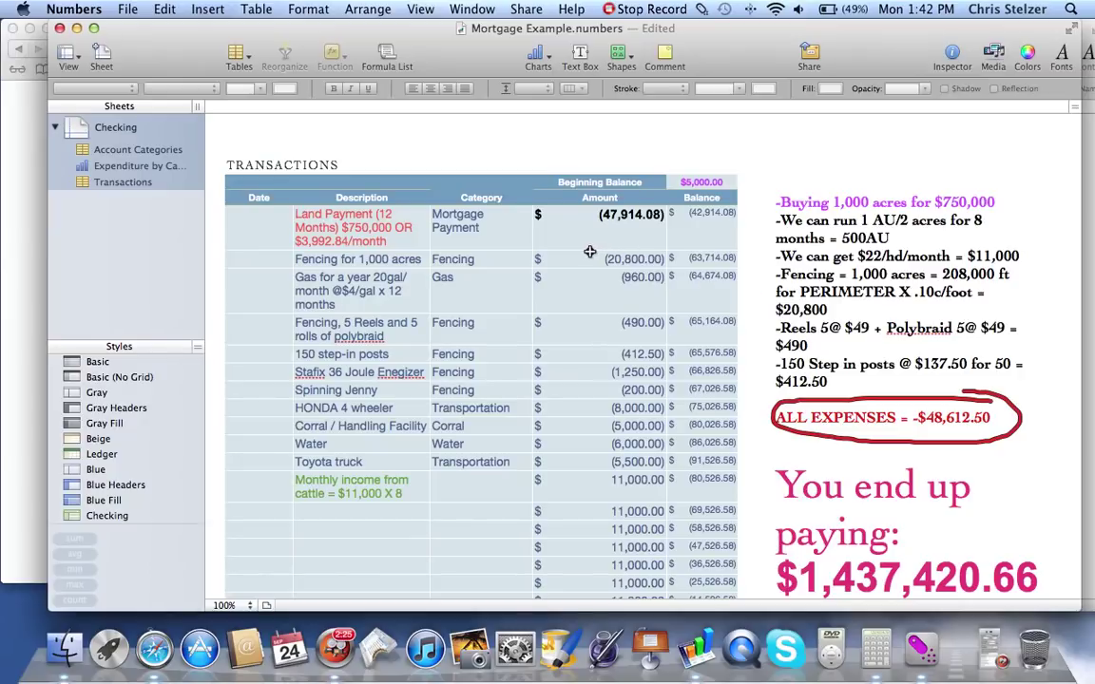
pyautogui.moveTo(588, 248)
pyautogui.mouseDown()
pyautogui.moveTo(579, 439)
pyautogui.moveTo(647, 465)
pyautogui.moveTo(718, 409)
pyautogui.moveTo(665, 245)
pyautogui.moveTo(589, 247)
pyautogui.mouseUp()
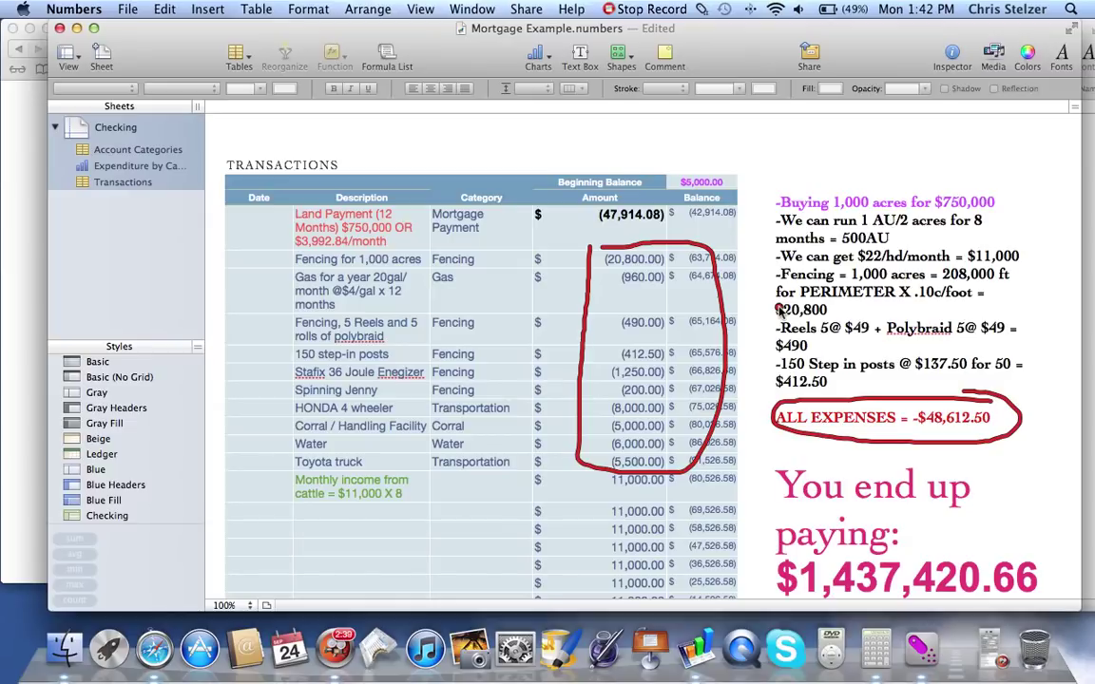
pyautogui.scroll(-3, 651, 250)
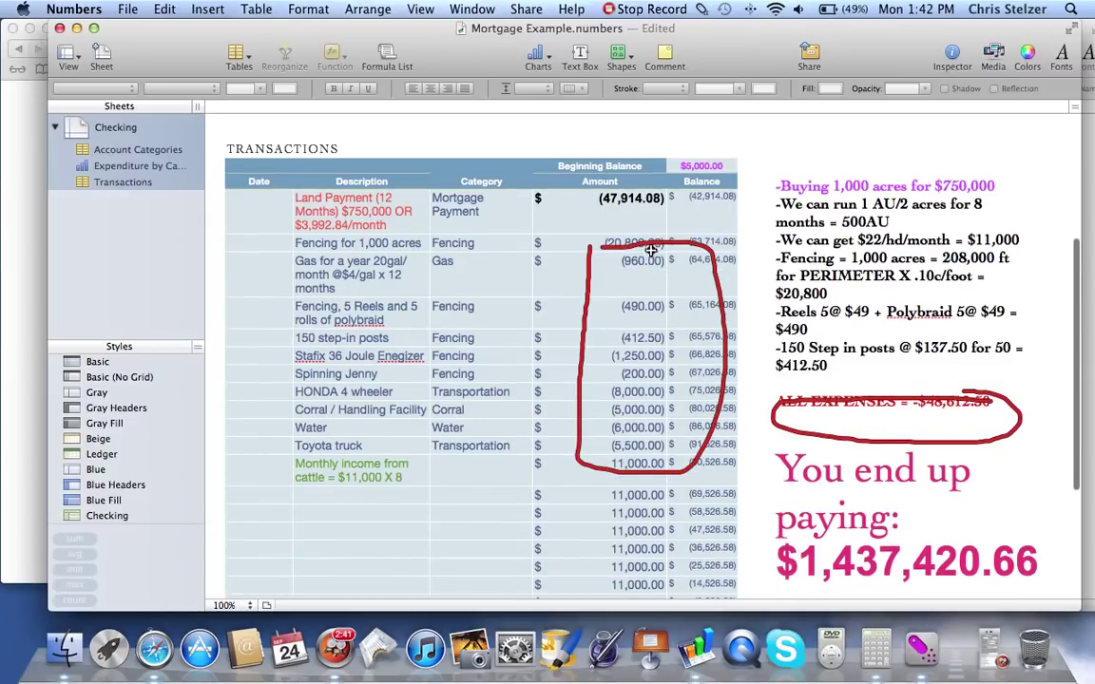
pyautogui.scroll(3, 651, 250)
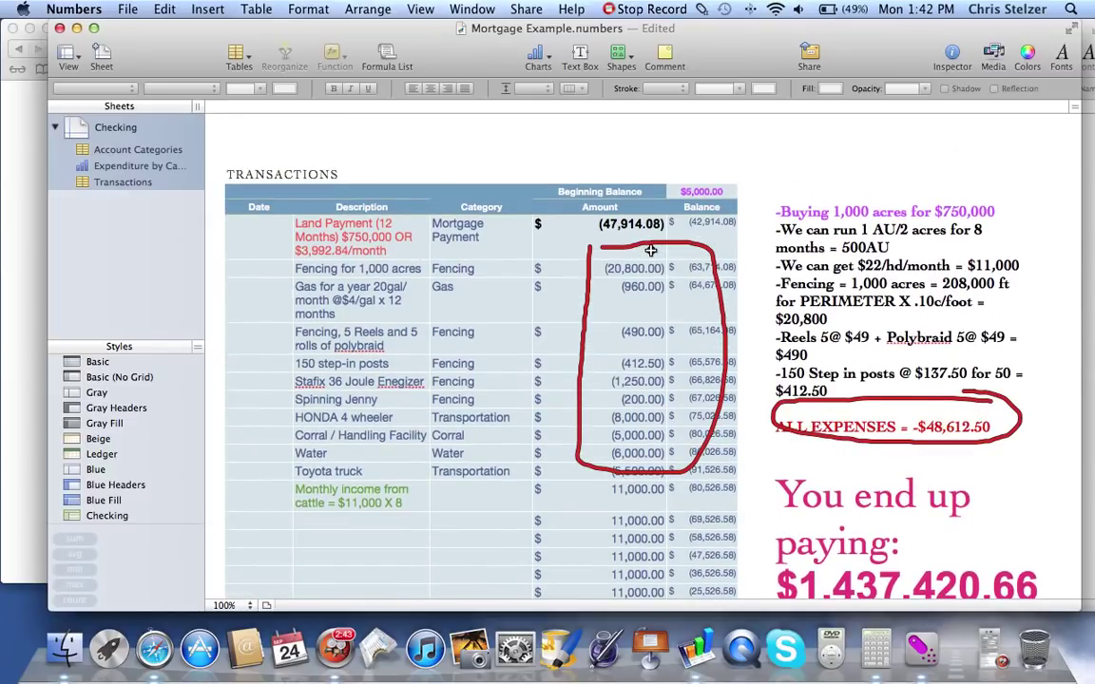
pyautogui.press('Escape')
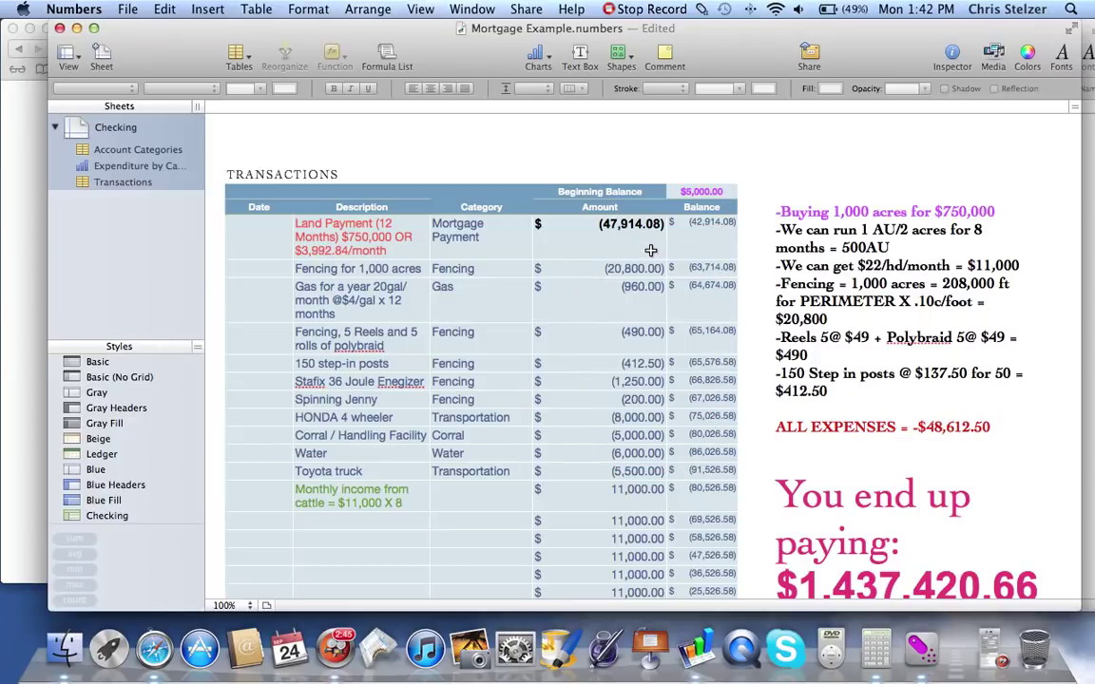
# Mark the mortgage notes on monthly income per head, animal units per acre and perimeter fencing with short pen 2 strokes
pyautogui.scroll(1, 744, 261)
pyautogui.scroll(3, 744, 262)
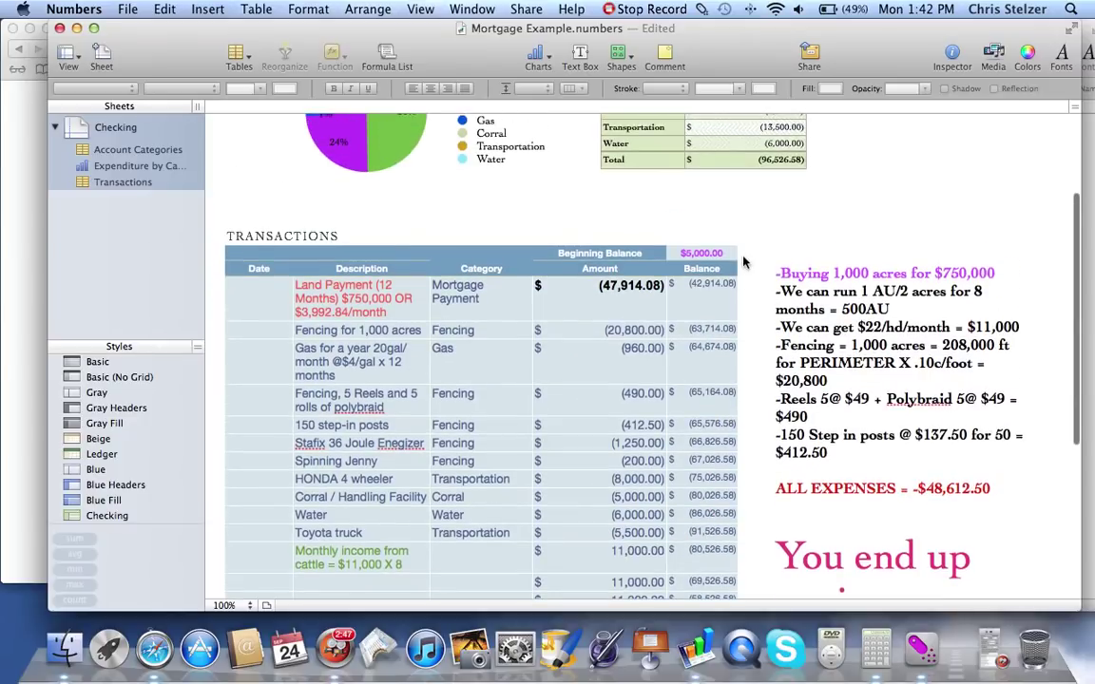
pyautogui.scroll(1, 744, 261)
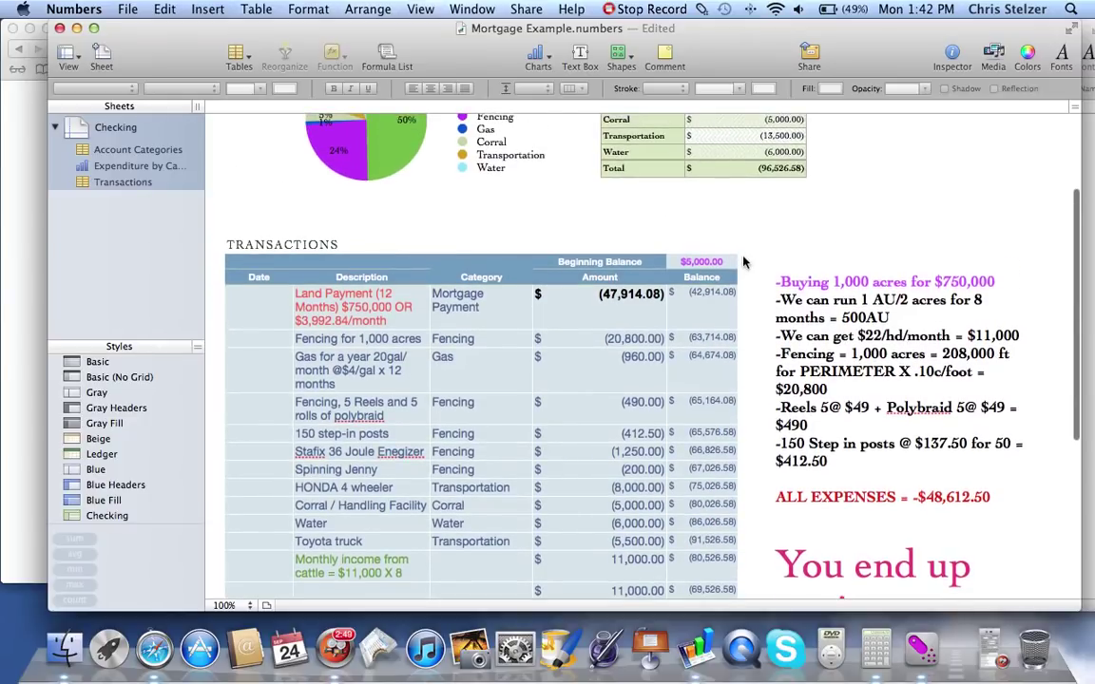
pyautogui.hotkey('ctrl', '2')
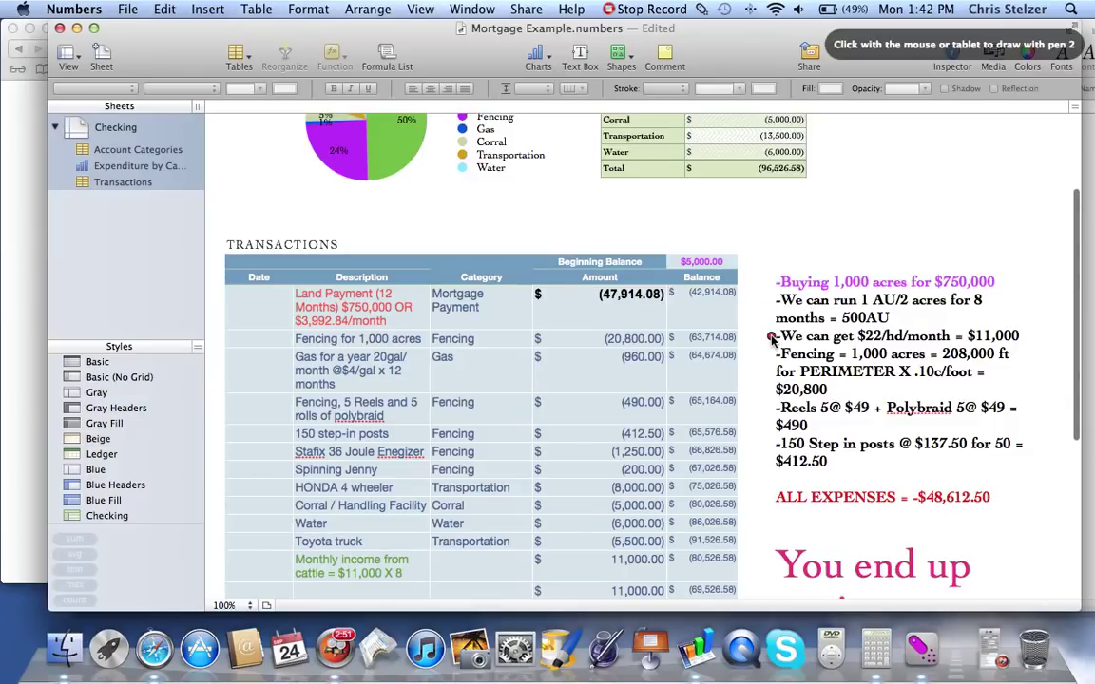
pyautogui.moveTo(772, 338); pyautogui.dragTo(751, 339)
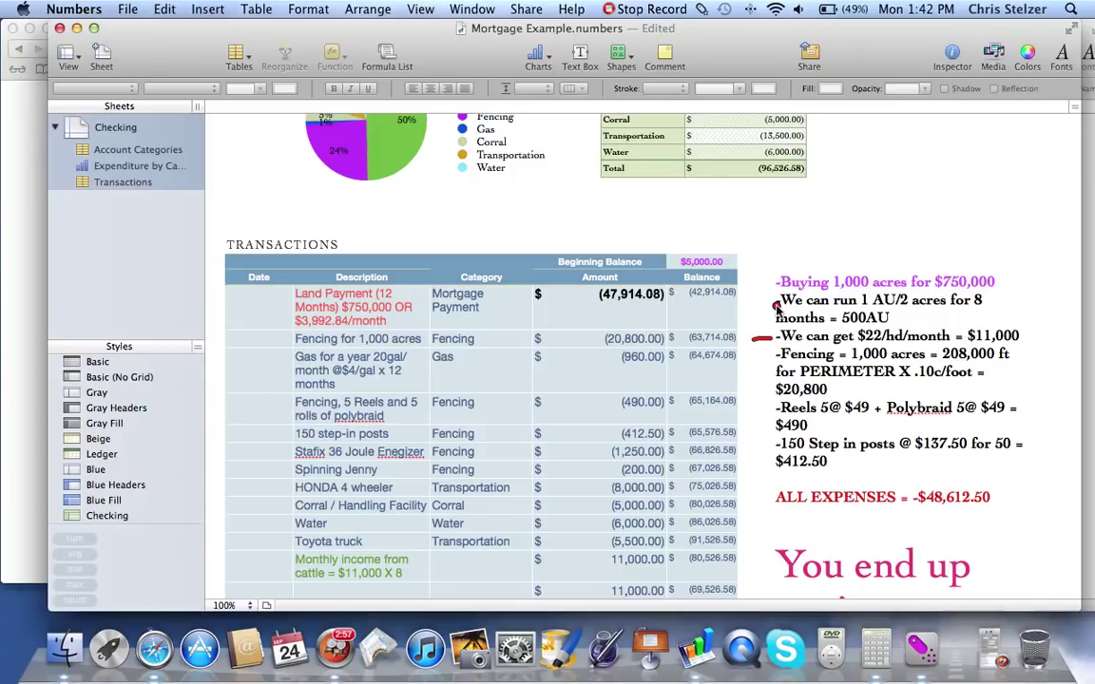
pyautogui.moveTo(777, 305); pyautogui.dragTo(769, 305)
pyautogui.moveTo(774, 356); pyautogui.dragTo(735, 355)
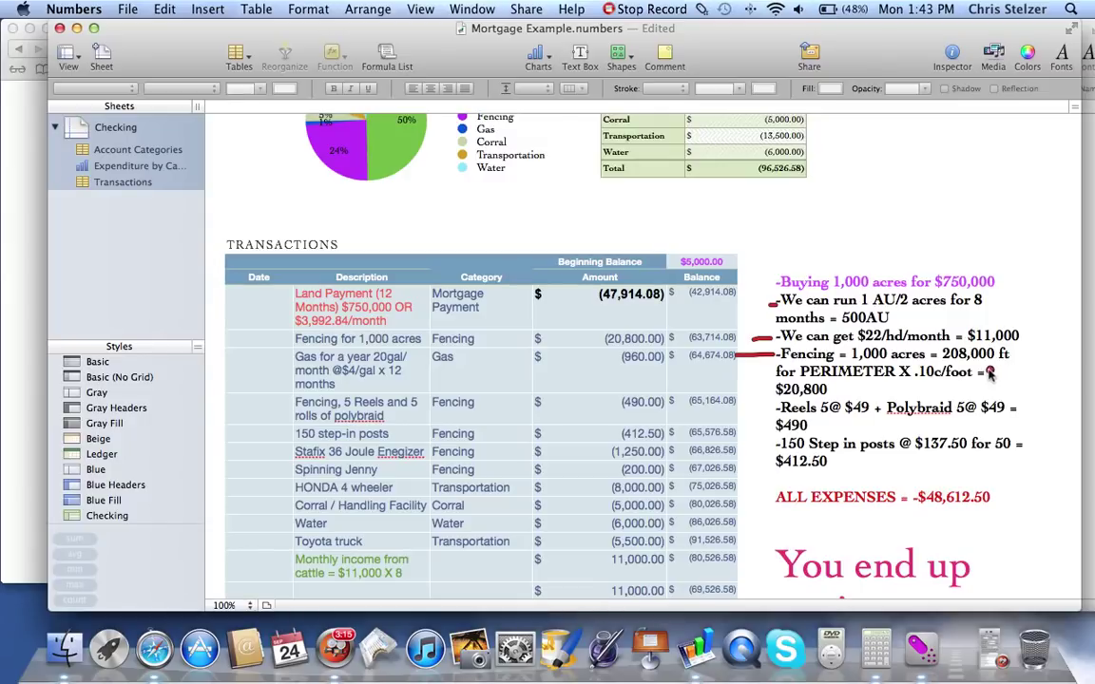
# Circle the .10c/foot fencing rate in the notes and the 1,000-acre fencing amount in Transactions, and clear the annotations
pyautogui.moveTo(997, 373)
pyautogui.mouseDown()
pyautogui.moveTo(914, 370)
pyautogui.moveTo(970, 388)
pyautogui.moveTo(1008, 376)
pyautogui.mouseUp()
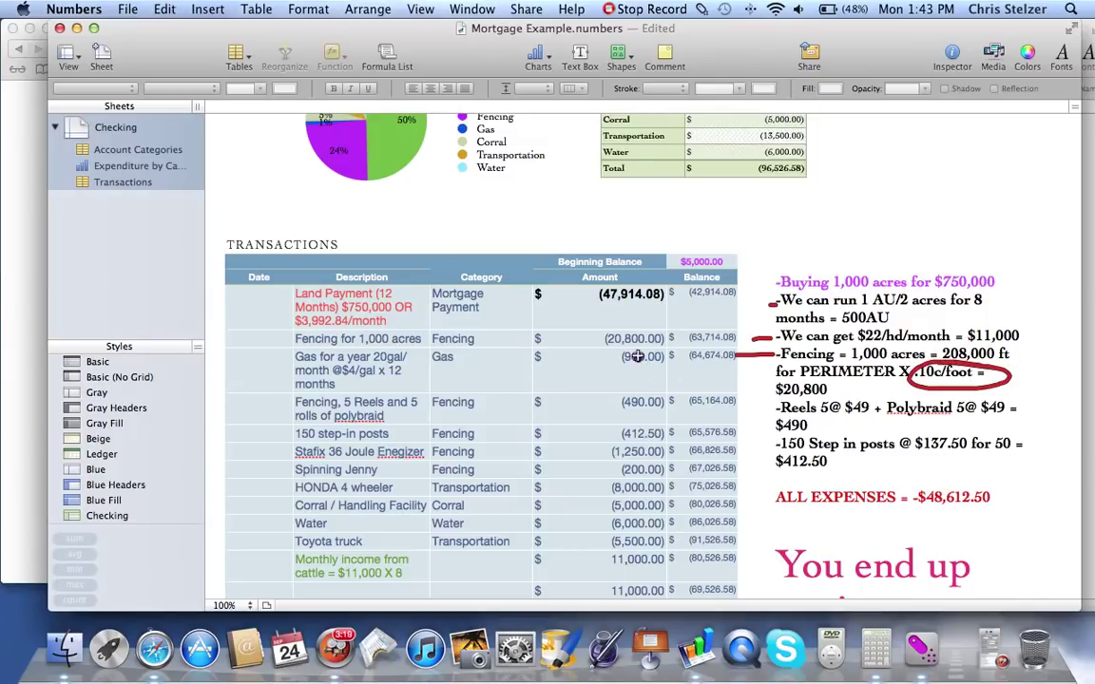
pyautogui.moveTo(660, 324)
pyautogui.mouseDown()
pyautogui.moveTo(586, 337)
pyautogui.moveTo(665, 319)
pyautogui.mouseUp()
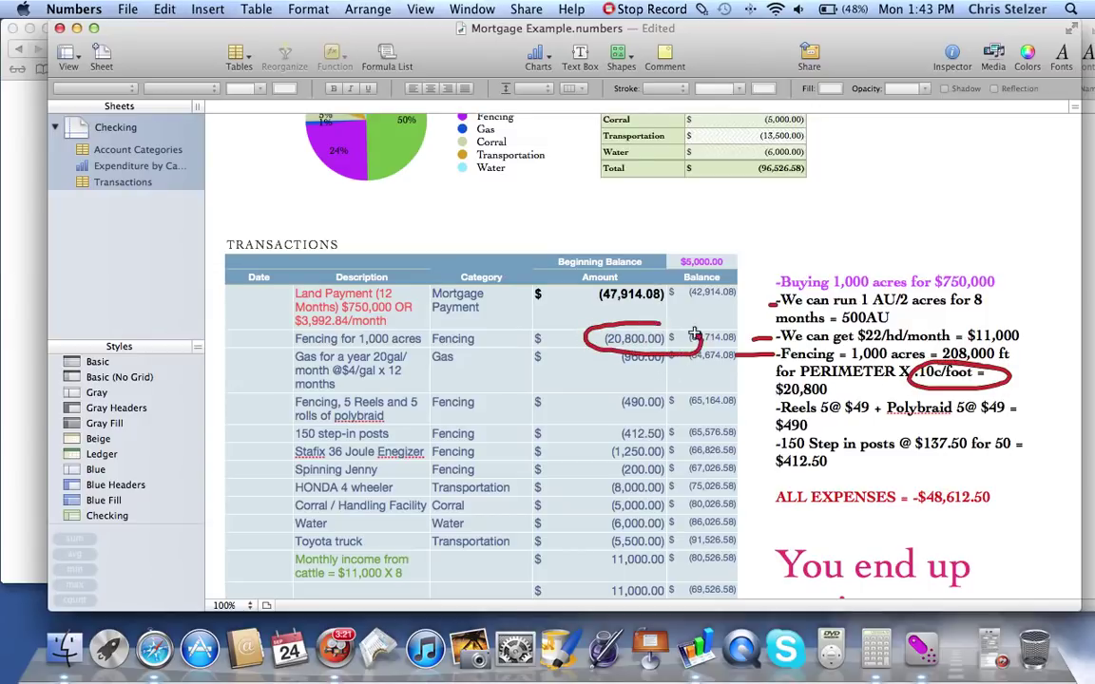
pyautogui.click(841, 331)
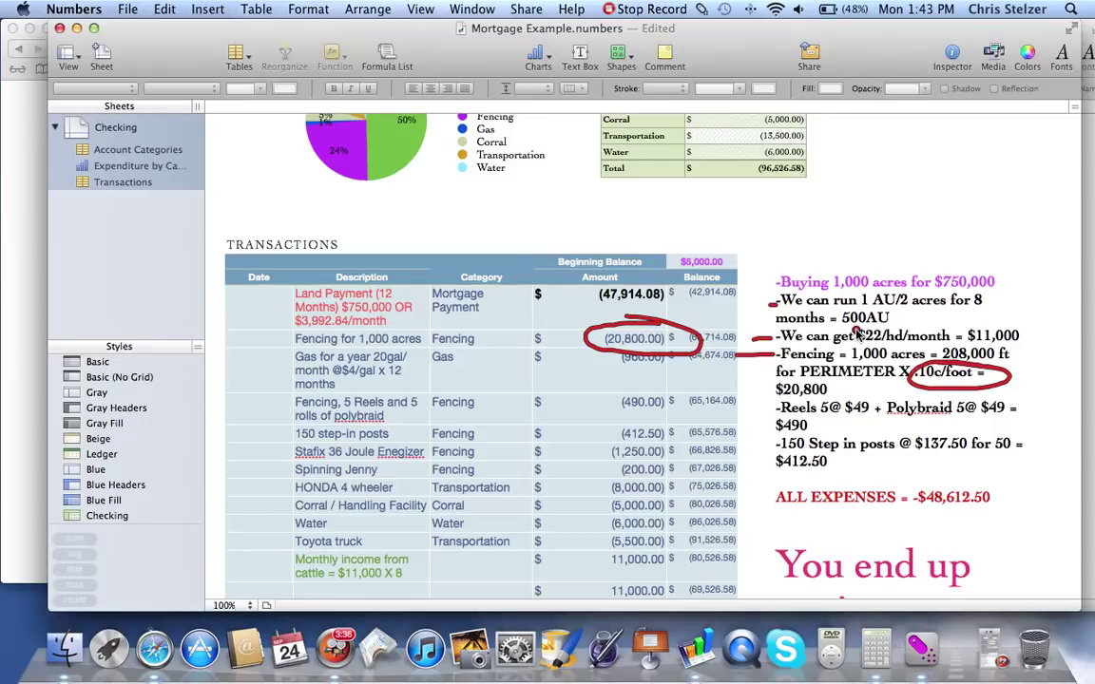
pyautogui.press('Escape')
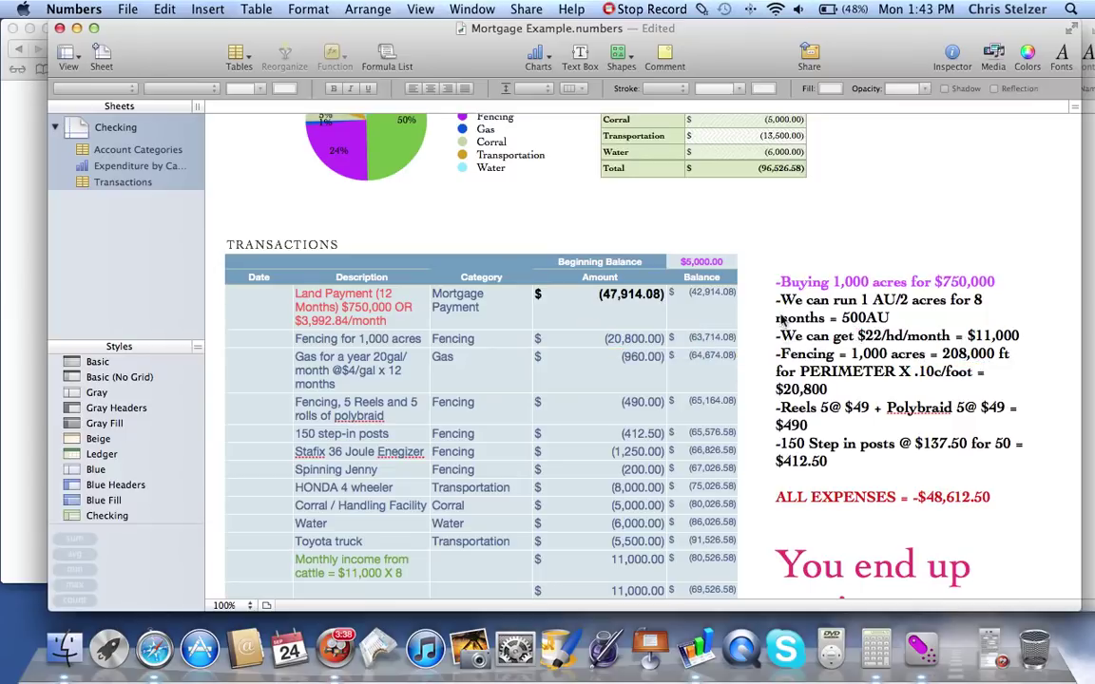
pyautogui.hotkey('ctrl', '2')
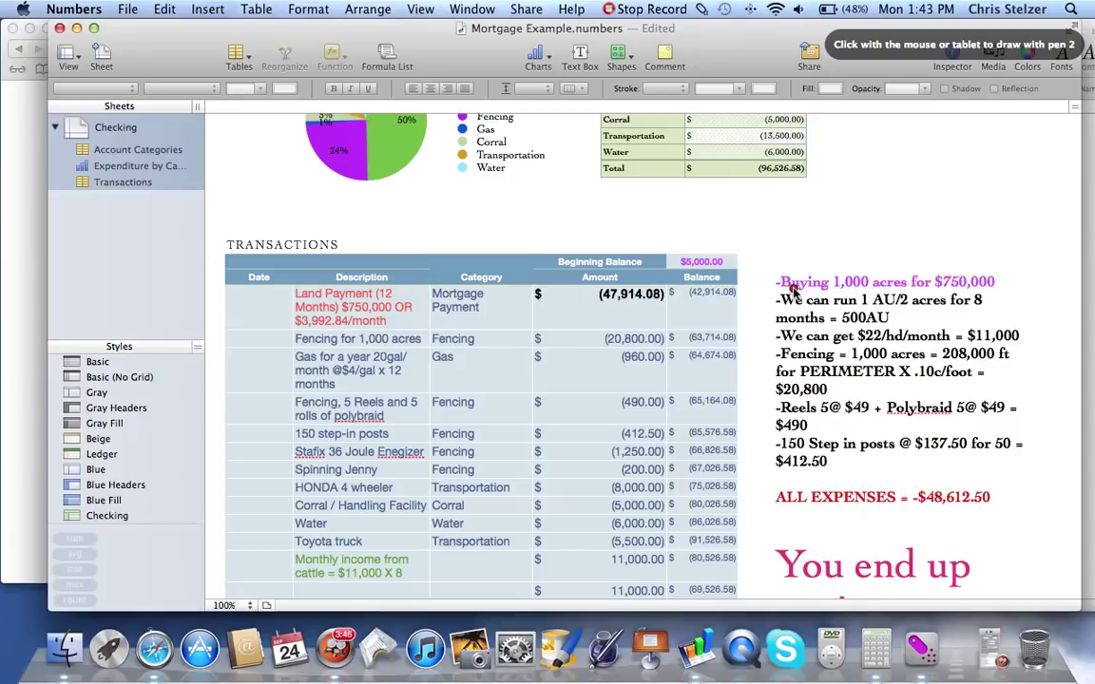
pyautogui.moveTo(991, 274)
pyautogui.mouseDown()
pyautogui.moveTo(931, 285)
pyautogui.moveTo(992, 280)
pyautogui.mouseUp()
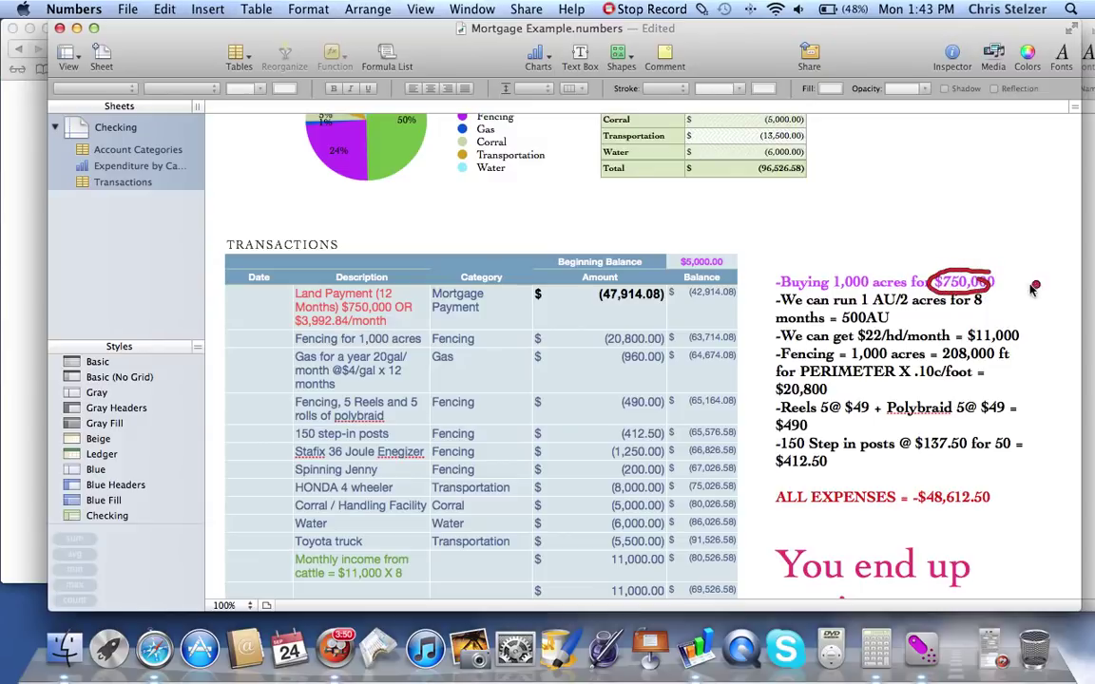
pyautogui.press('Escape')
pyautogui.click(997, 271)
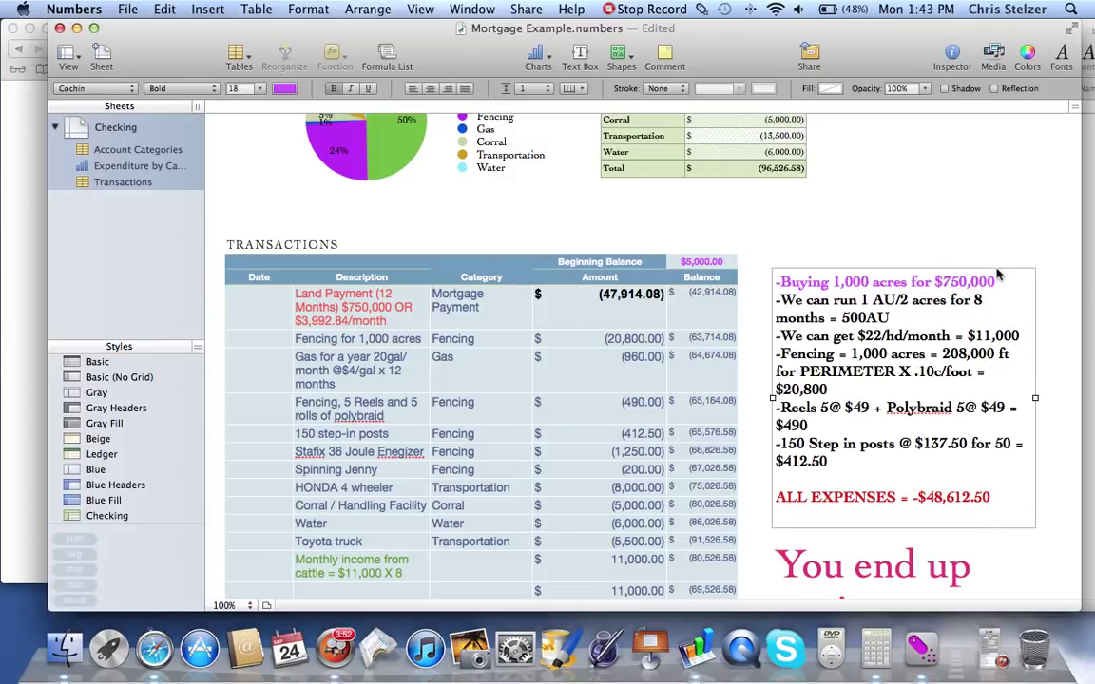
# Circle the $750,000 purchase price, the Land Payment description and its amount with pen 2, and clear the annotations
pyautogui.hotkey('ctrl', '2')
pyautogui.moveTo(997, 271)
pyautogui.mouseDown()
pyautogui.moveTo(997, 299)
pyautogui.moveTo(974, 252)
pyautogui.mouseUp()
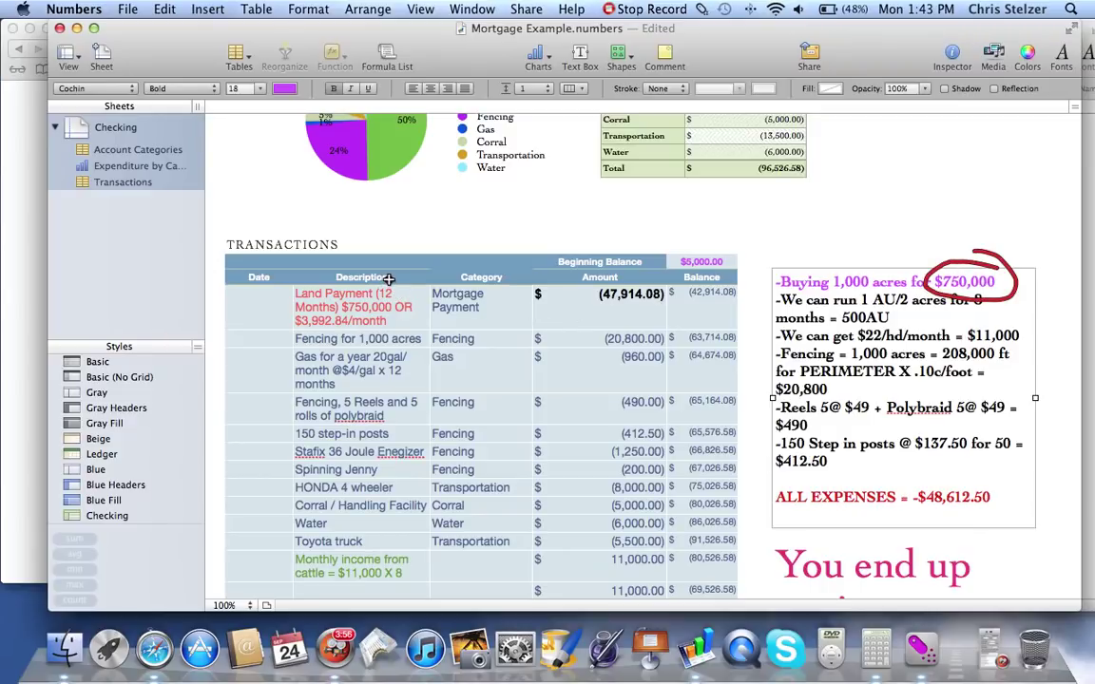
pyautogui.moveTo(391, 277)
pyautogui.mouseDown()
pyautogui.moveTo(269, 290)
pyautogui.moveTo(328, 332)
pyautogui.moveTo(406, 331)
pyautogui.moveTo(392, 276)
pyautogui.mouseUp()
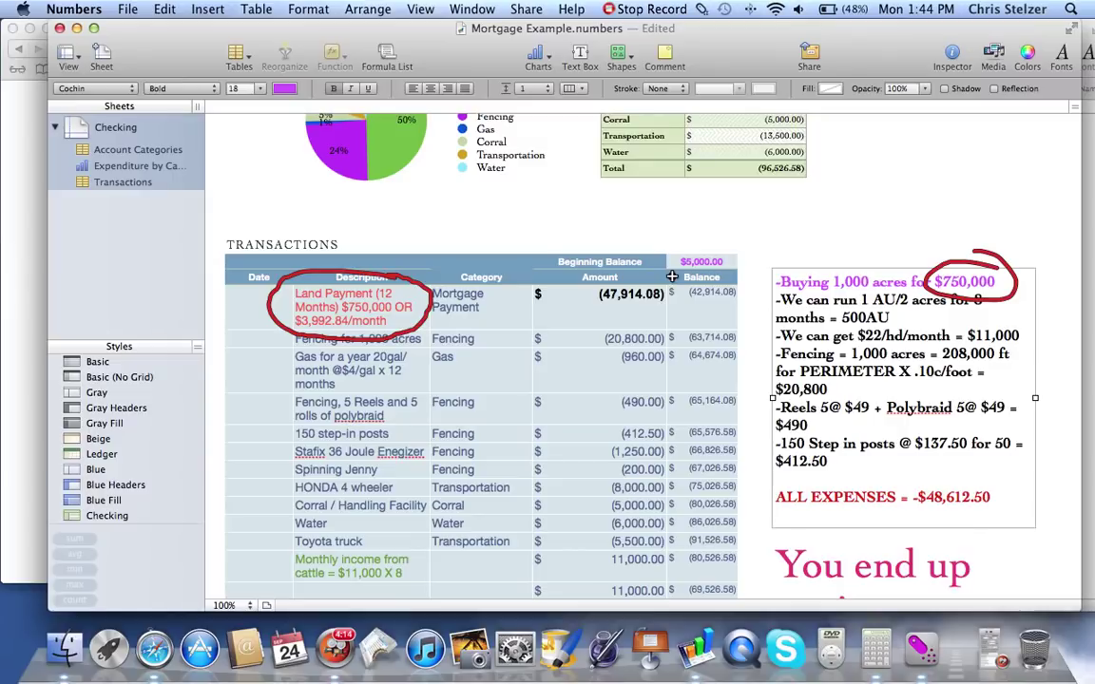
pyautogui.moveTo(672, 277)
pyautogui.mouseDown()
pyautogui.moveTo(561, 276)
pyautogui.moveTo(538, 312)
pyautogui.moveTo(628, 332)
pyautogui.moveTo(686, 298)
pyautogui.mouseUp()
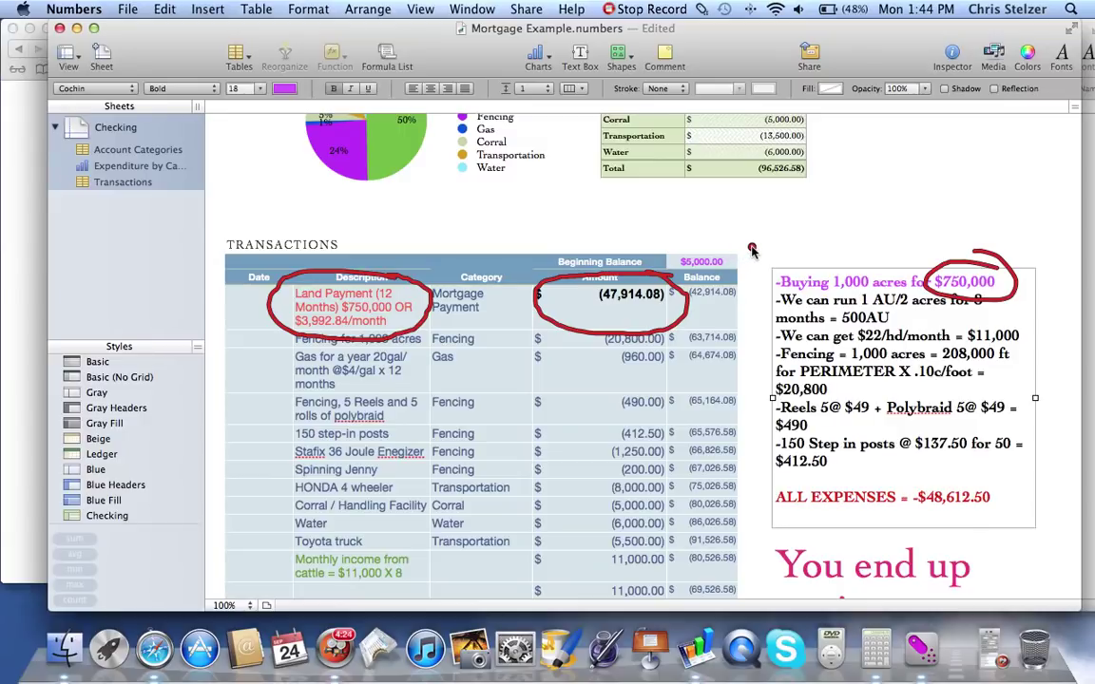
pyautogui.hotkey('shift', 'Up')
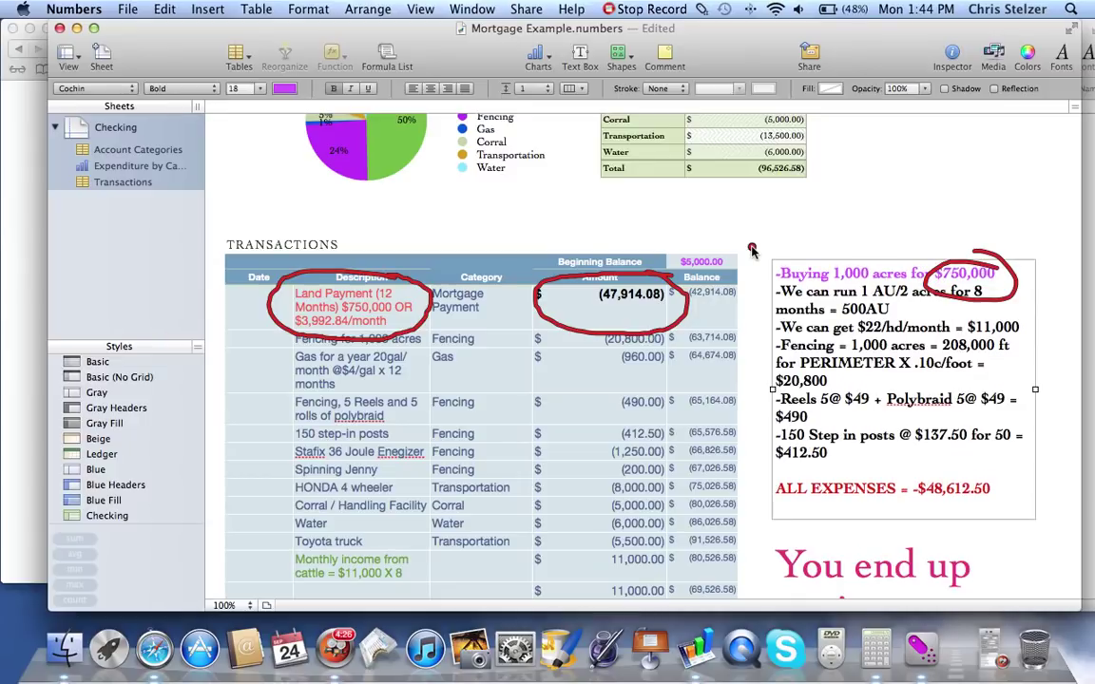
pyautogui.press('Escape')
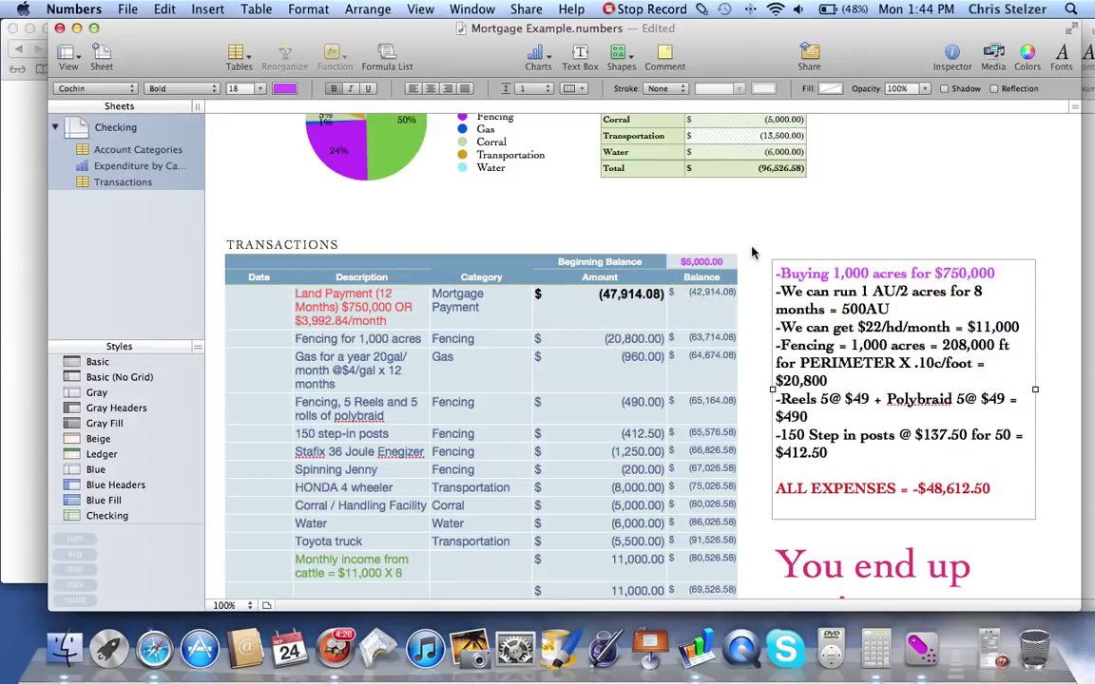
# Bracket the eight 11,000.00 income entries, underline the ALL EXPENSES total and circle the ending balances with pen 2, and clear the annotations
pyautogui.scroll(-2, 752, 251)
pyautogui.hotkey('ctrl', '2')
pyautogui.scroll(-4, 752, 250)
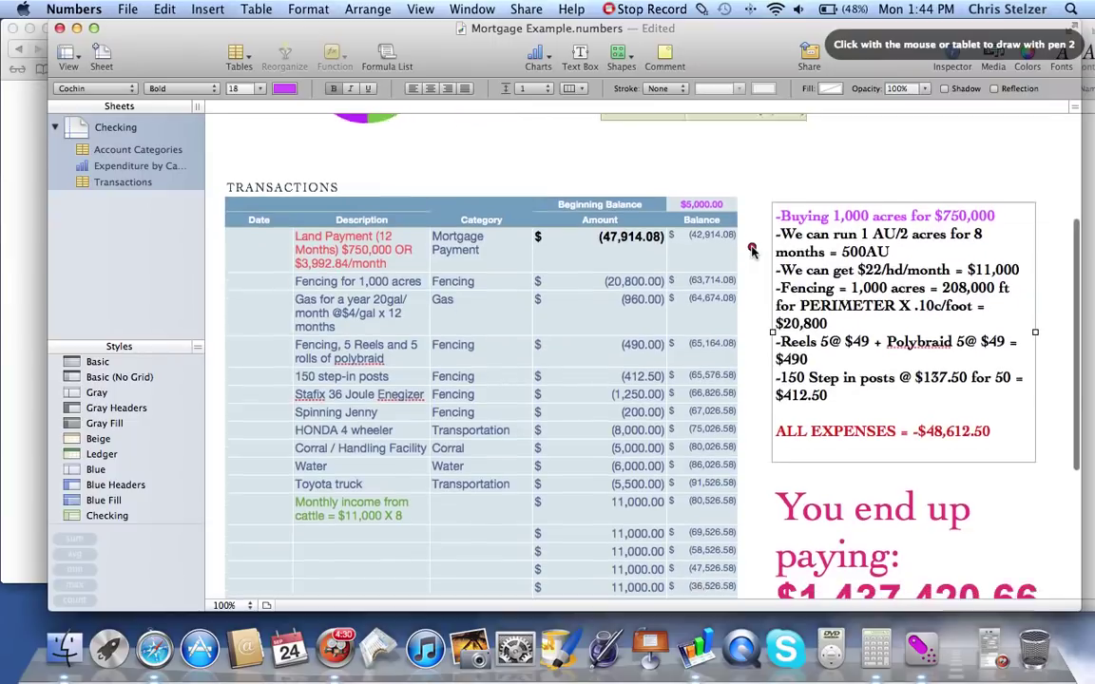
pyautogui.scroll(-3, 751, 251)
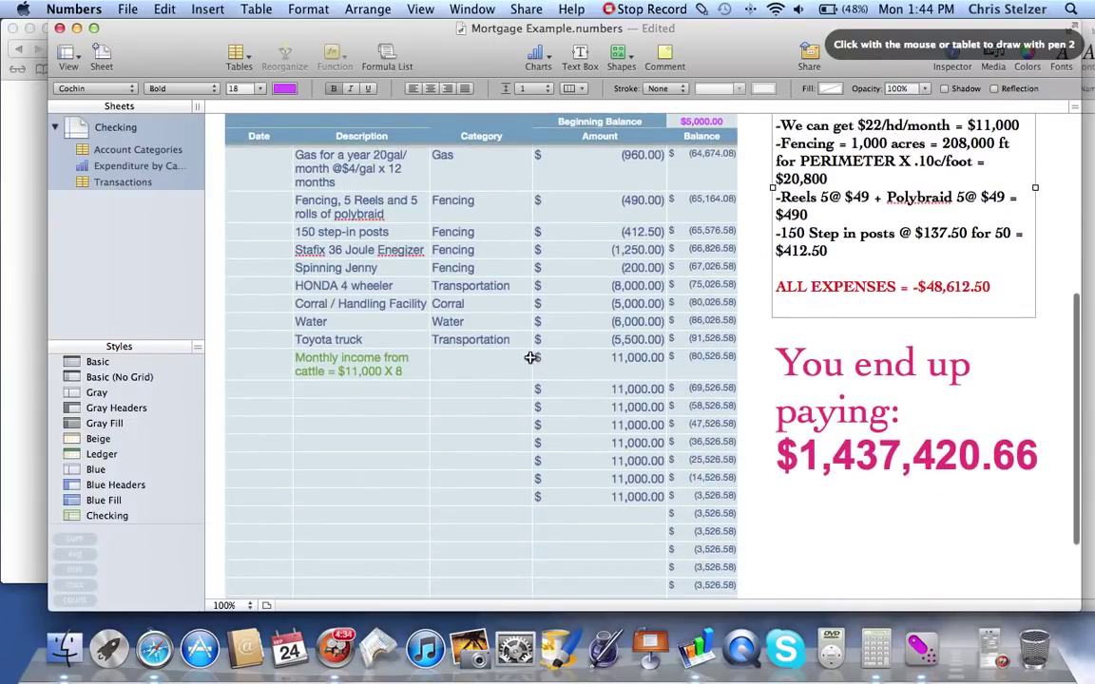
pyautogui.moveTo(529, 359)
pyautogui.mouseDown()
pyautogui.moveTo(502, 374)
pyautogui.moveTo(476, 471)
pyautogui.moveTo(528, 511)
pyautogui.mouseUp()
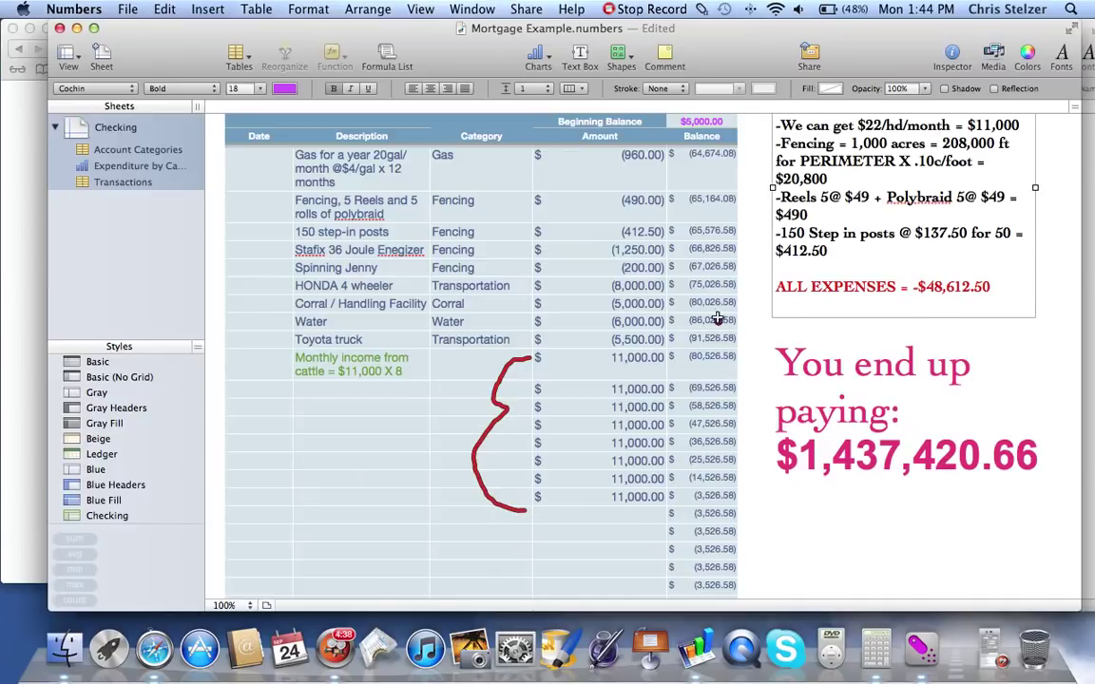
pyautogui.moveTo(899, 300); pyautogui.dragTo(1009, 300)
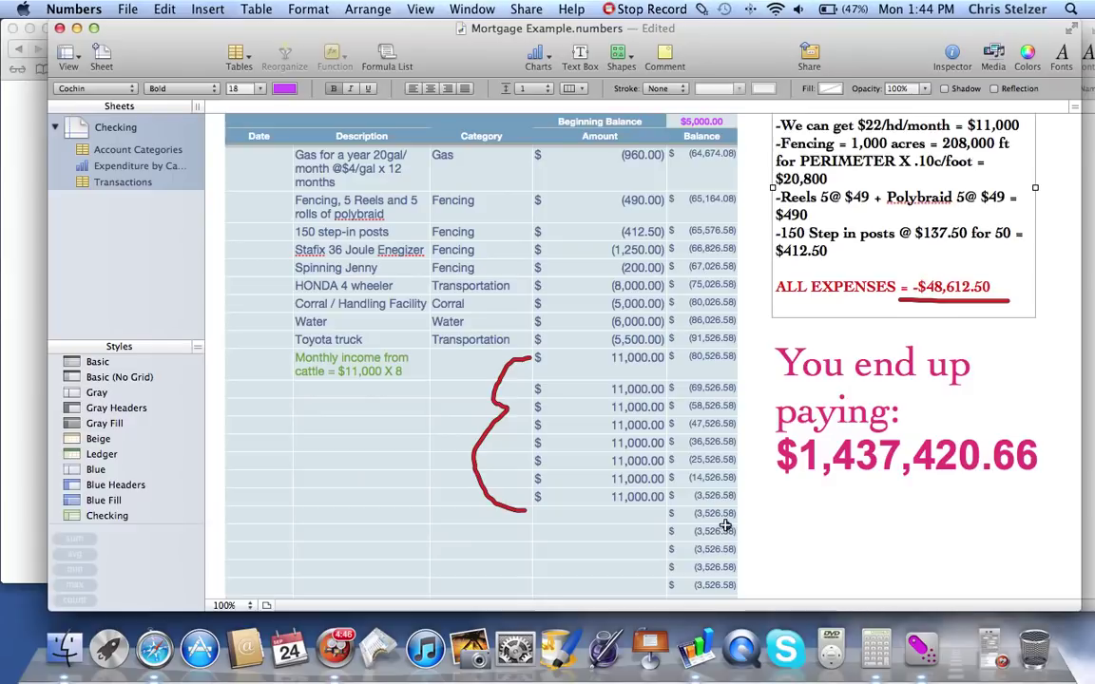
pyautogui.moveTo(748, 509)
pyautogui.mouseDown()
pyautogui.moveTo(686, 510)
pyautogui.moveTo(686, 576)
pyautogui.moveTo(763, 561)
pyautogui.moveTo(751, 511)
pyautogui.moveTo(665, 513)
pyautogui.mouseUp()
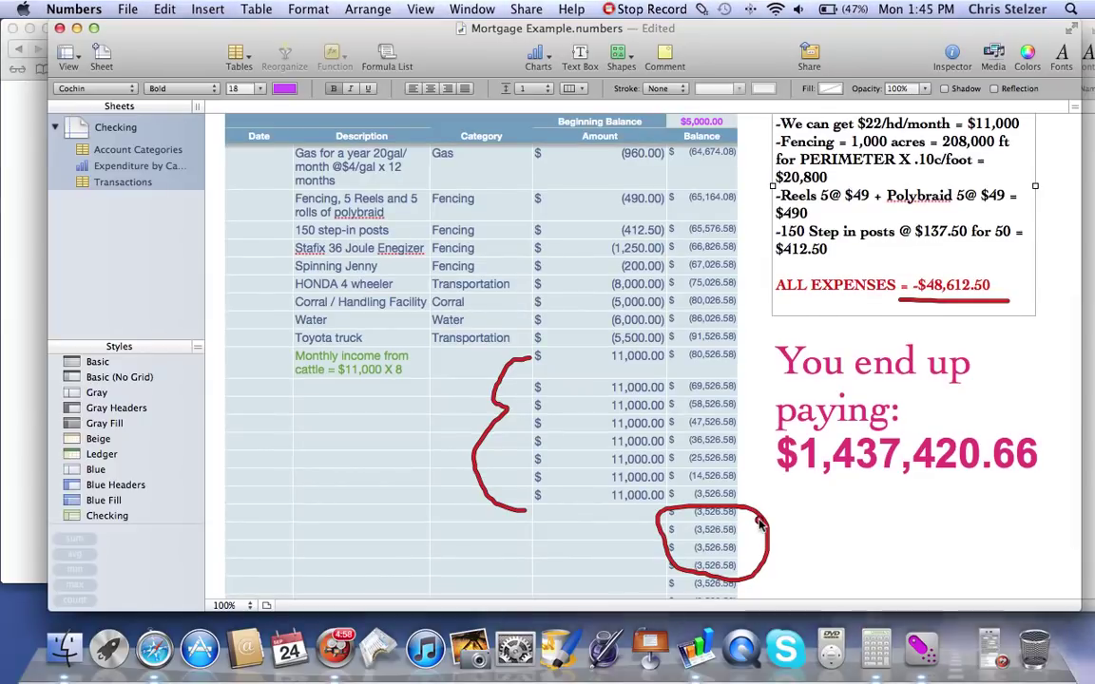
pyautogui.press('Escape')
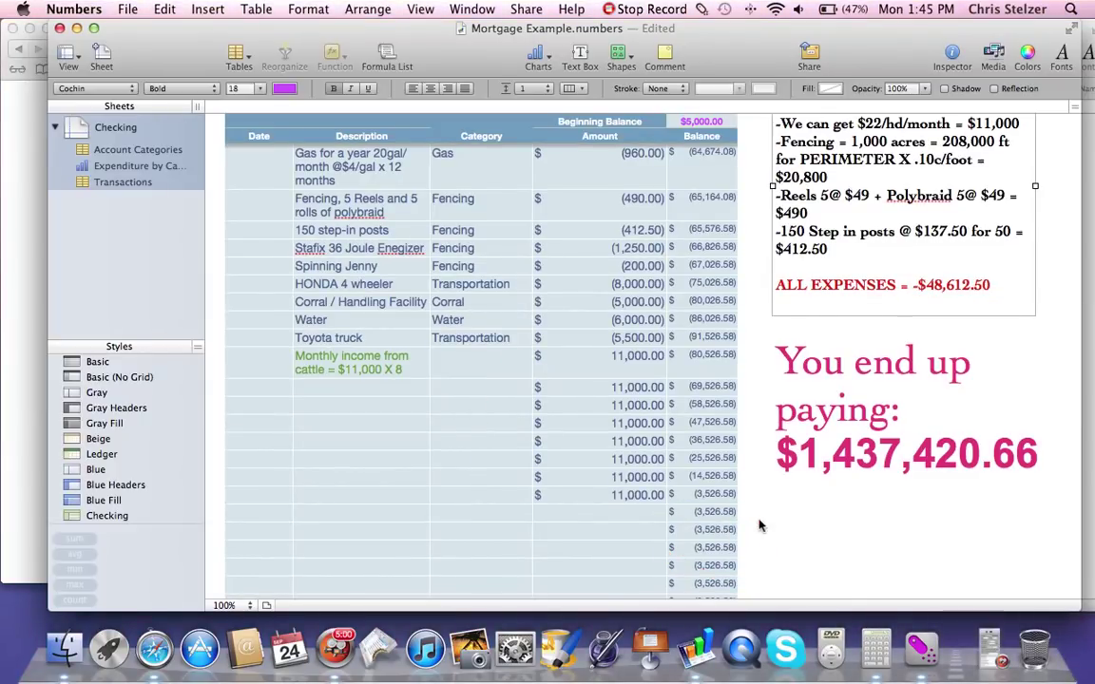
# Circle the repeated ending balance and the Toyota truck expense amount with pen 2, and clear the annotations
pyautogui.scroll(-3, 759, 526)
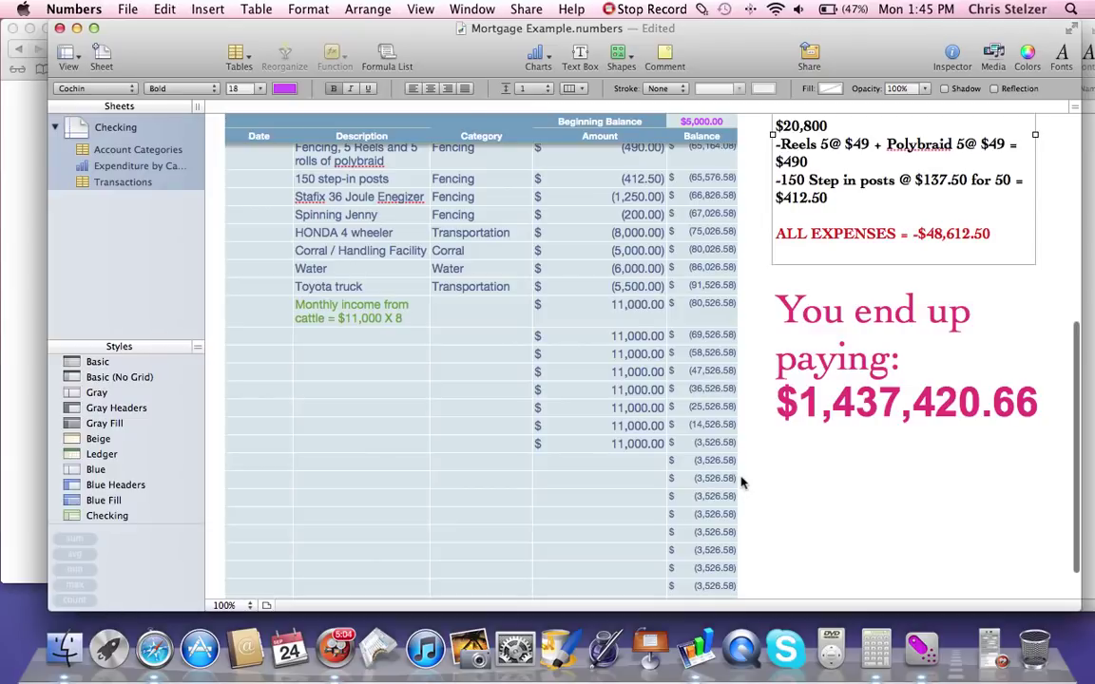
pyautogui.hotkey('ctrl', '2')
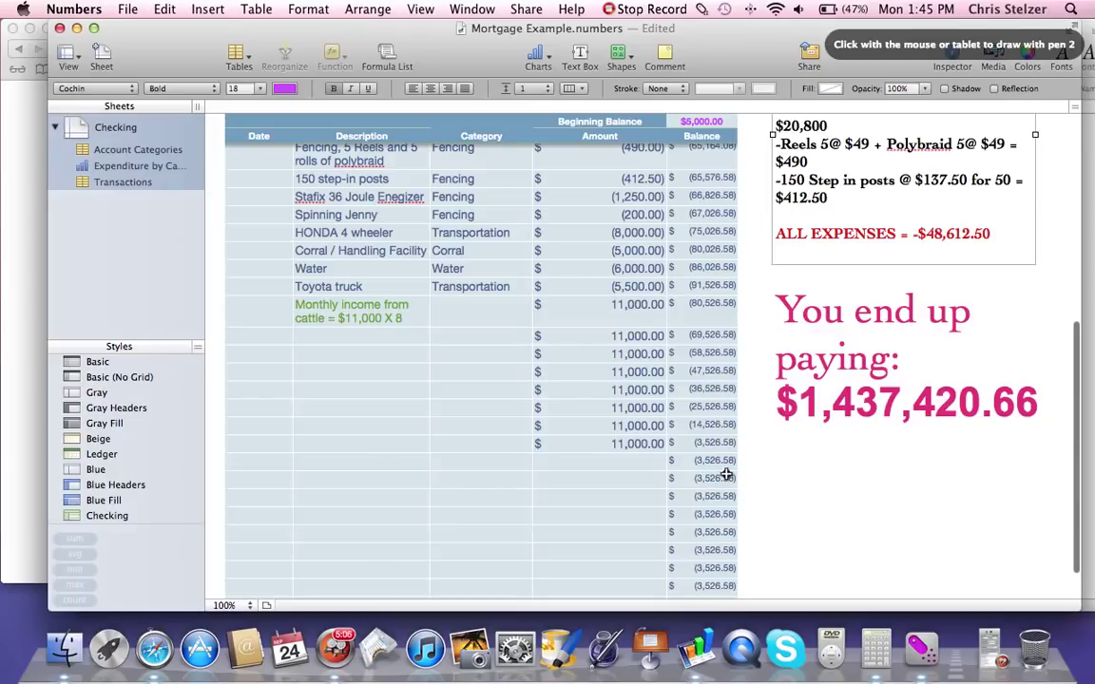
pyautogui.moveTo(740, 476)
pyautogui.mouseDown()
pyautogui.moveTo(665, 476)
pyautogui.moveTo(668, 502)
pyautogui.moveTo(755, 513)
pyautogui.moveTo(734, 468)
pyautogui.mouseUp()
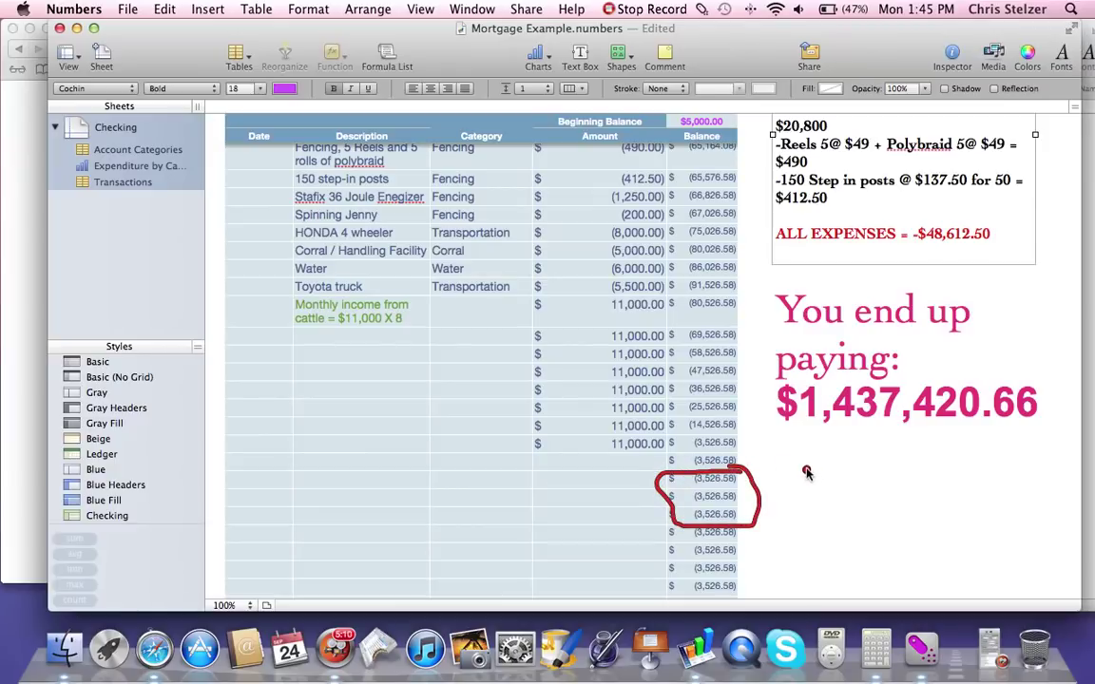
pyautogui.moveTo(675, 271)
pyautogui.mouseDown()
pyautogui.moveTo(597, 285)
pyautogui.moveTo(661, 306)
pyautogui.moveTo(671, 273)
pyautogui.mouseUp()
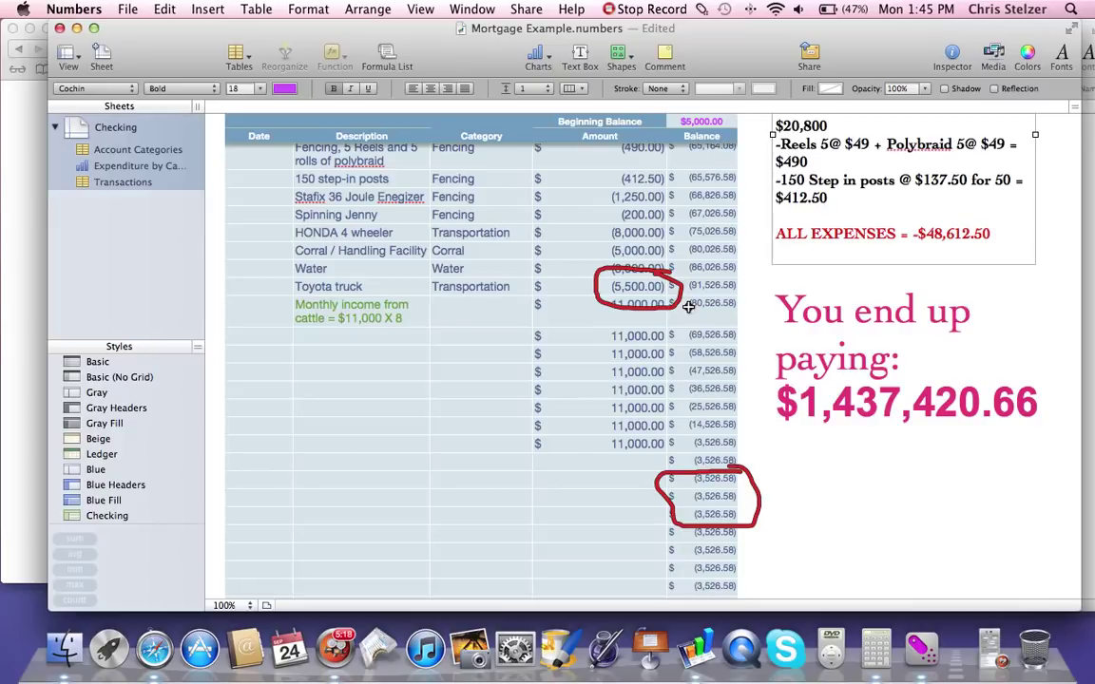
pyautogui.press('Escape')
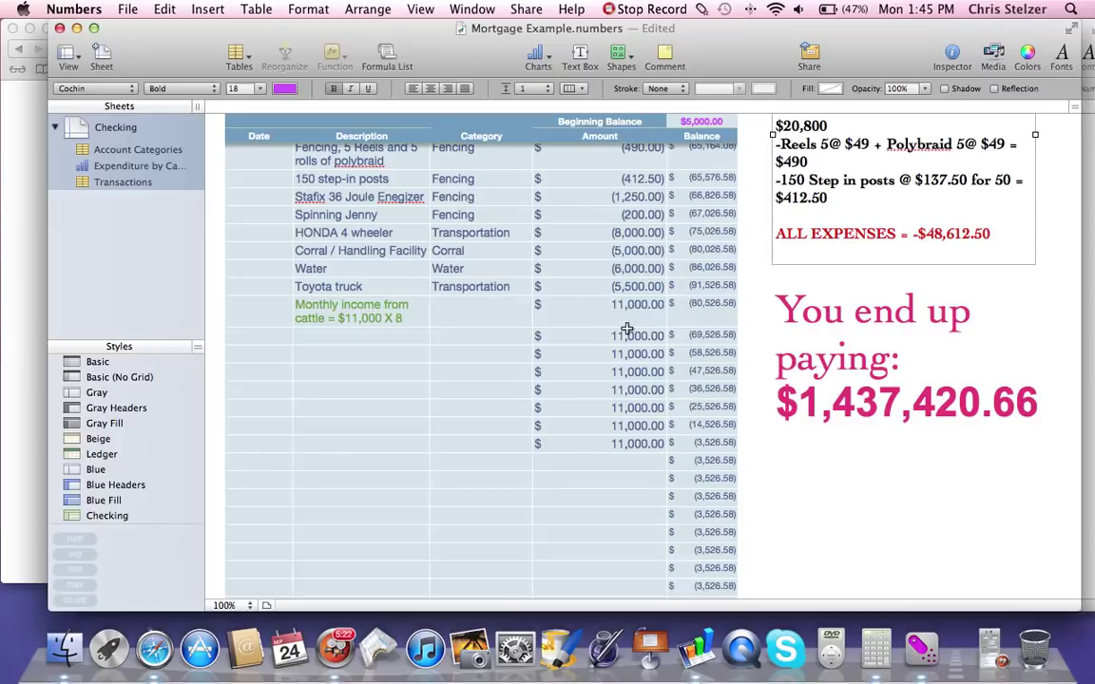
# Mark the first three 11,000.00 income entries with short pen 2 strokes, circle the ending balances, and clear the annotations
pyautogui.hotkey('ctrl', '2')
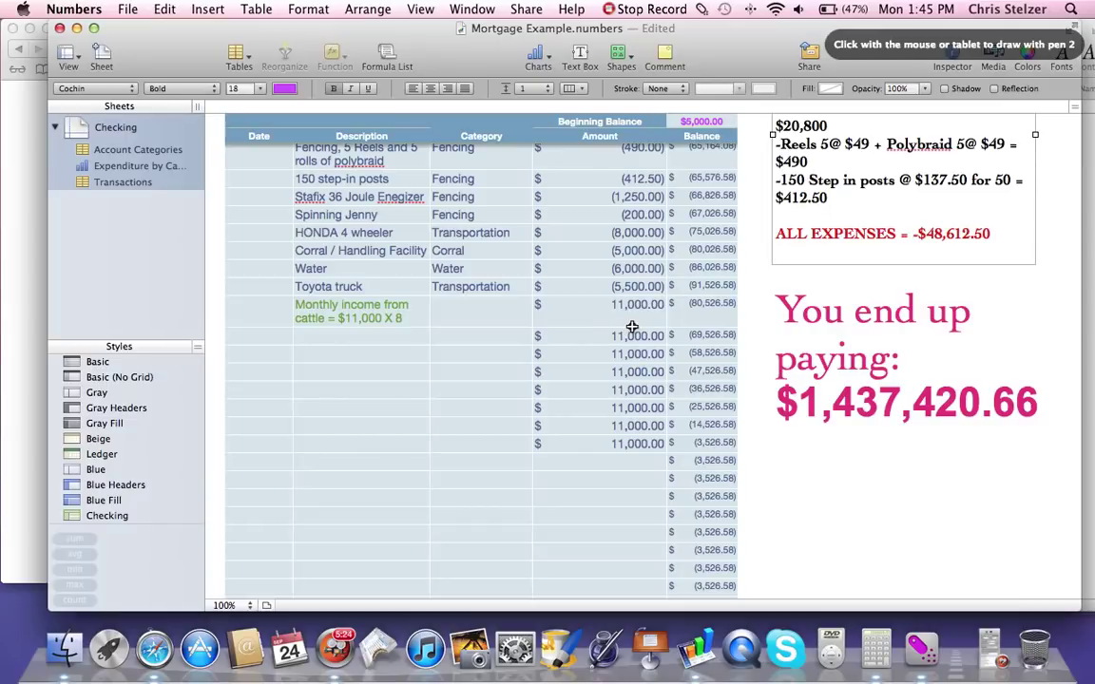
pyautogui.moveTo(604, 337)
pyautogui.mouseDown()
pyautogui.moveTo(577, 336)
pyautogui.moveTo(582, 307)
pyautogui.mouseUp()
pyautogui.moveTo(604, 355); pyautogui.dragTo(556, 356)
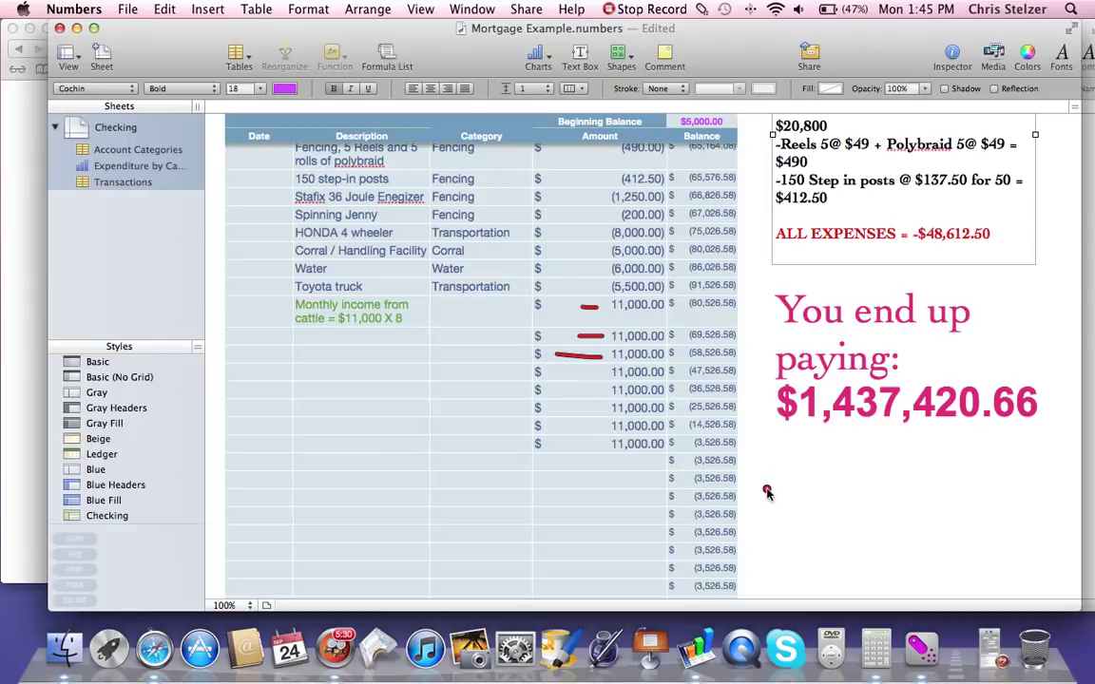
pyautogui.moveTo(744, 493)
pyautogui.mouseDown()
pyautogui.moveTo(655, 506)
pyautogui.moveTo(692, 478)
pyautogui.mouseUp()
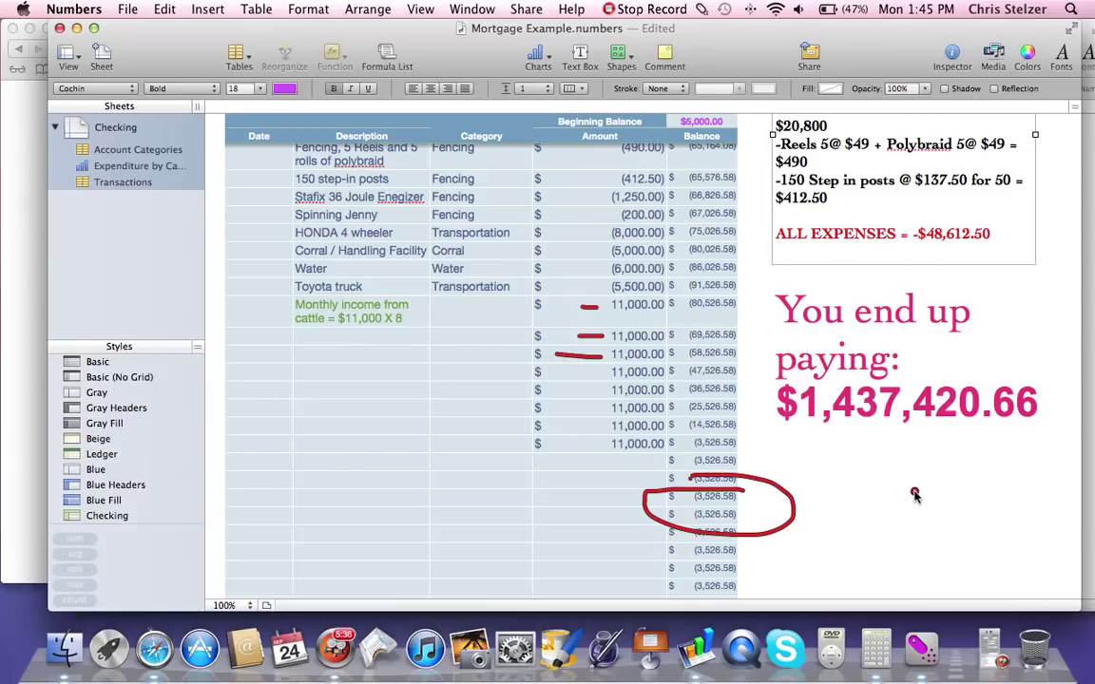
pyautogui.press('Escape')
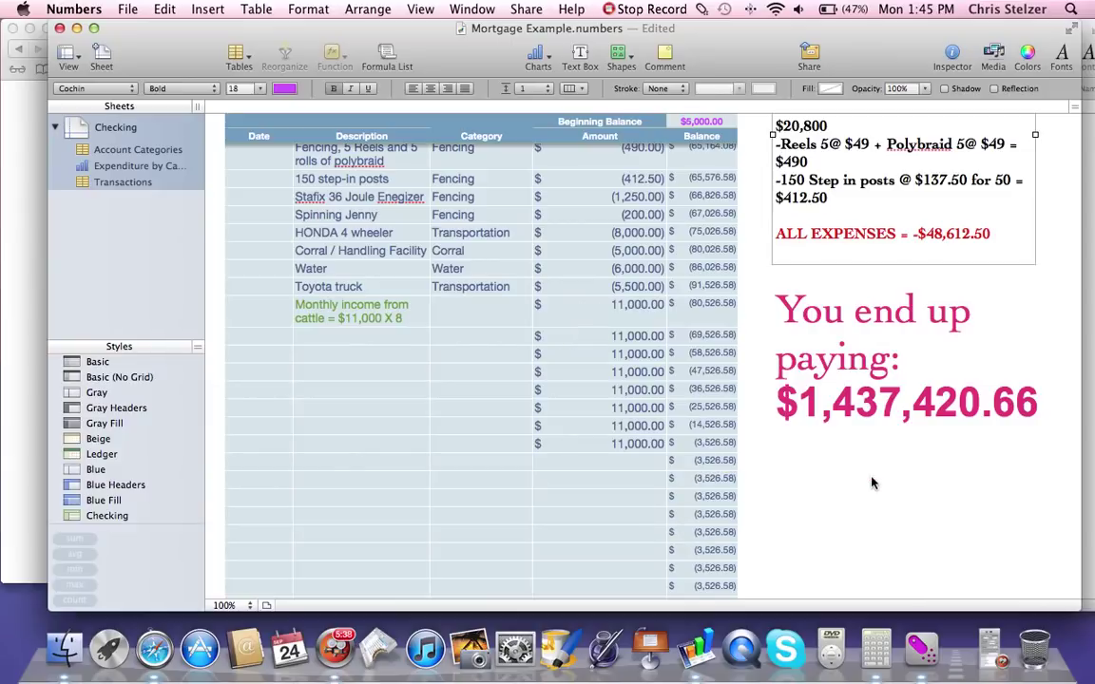
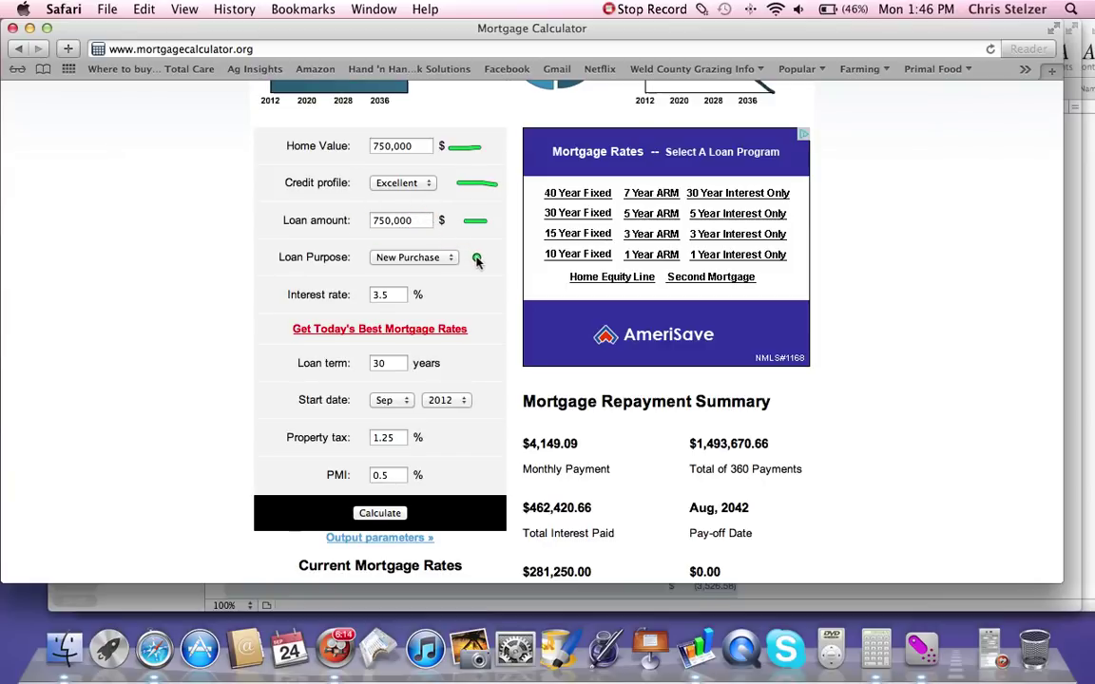
# On the Mortgage Calculator page, mark the loan purpose, circle the interest rate, loan term, start date, property tax and PMI inputs, and clear the annotations
pyautogui.moveTo(479, 258); pyautogui.dragTo(502, 257)
pyautogui.moveTo(411, 278)
pyautogui.mouseDown()
pyautogui.moveTo(356, 295)
pyautogui.moveTo(426, 283)
pyautogui.mouseUp()
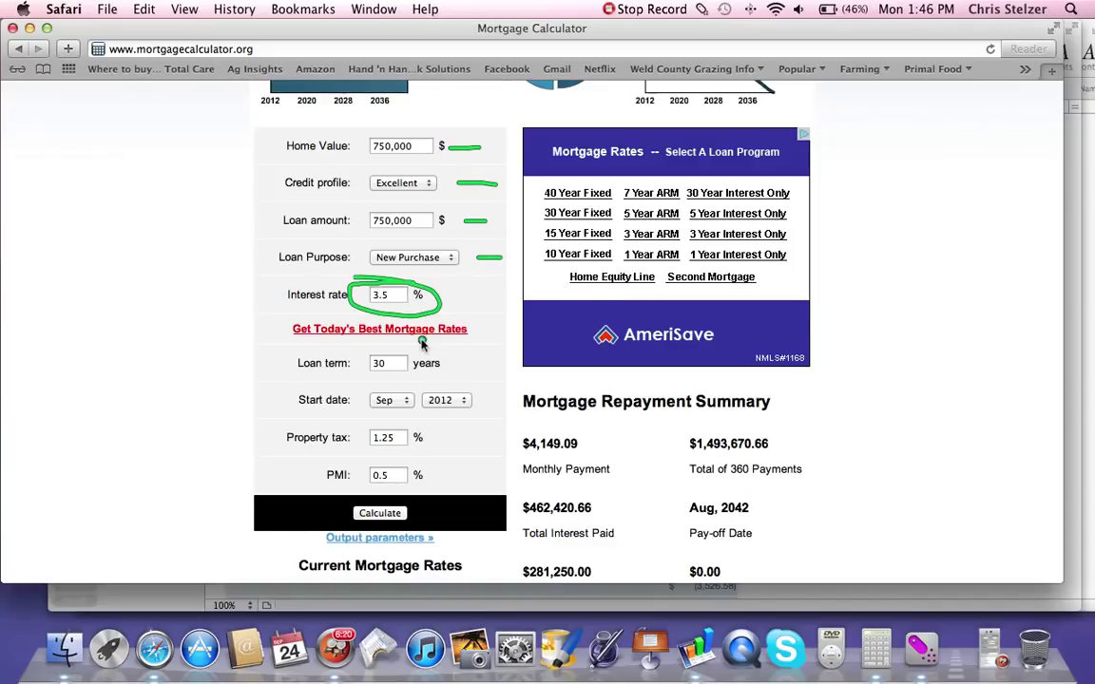
pyautogui.moveTo(366, 348); pyautogui.dragTo(338, 326)
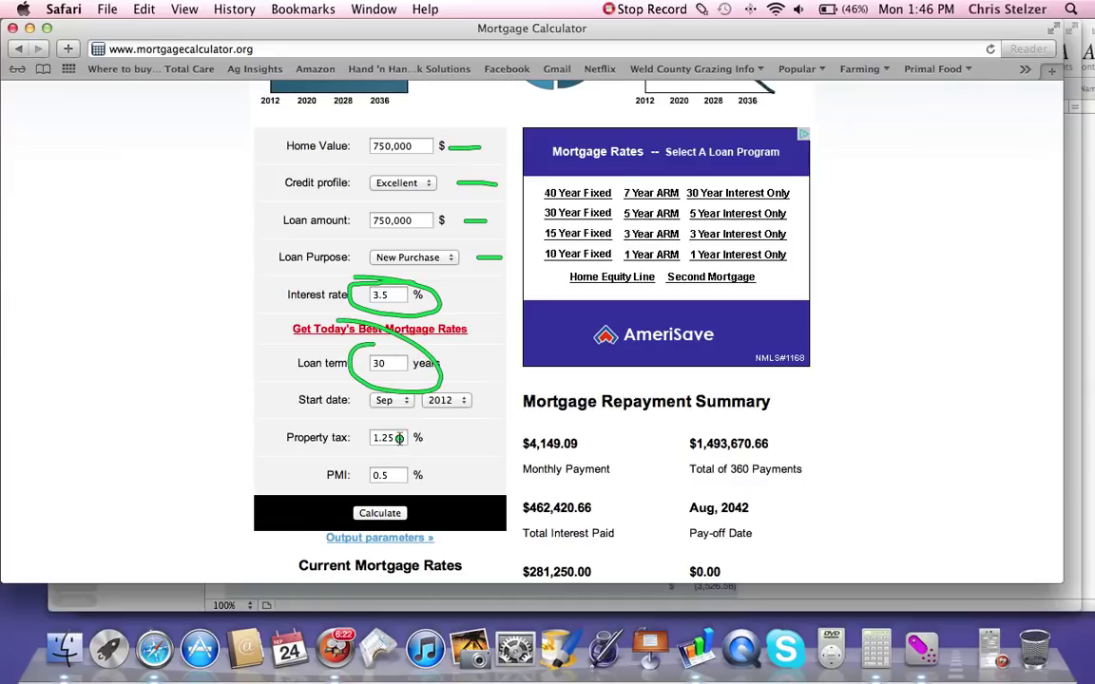
pyautogui.moveTo(394, 380)
pyautogui.mouseDown()
pyautogui.moveTo(446, 418)
pyautogui.moveTo(418, 395)
pyautogui.moveTo(402, 426)
pyautogui.moveTo(371, 420)
pyautogui.mouseUp()
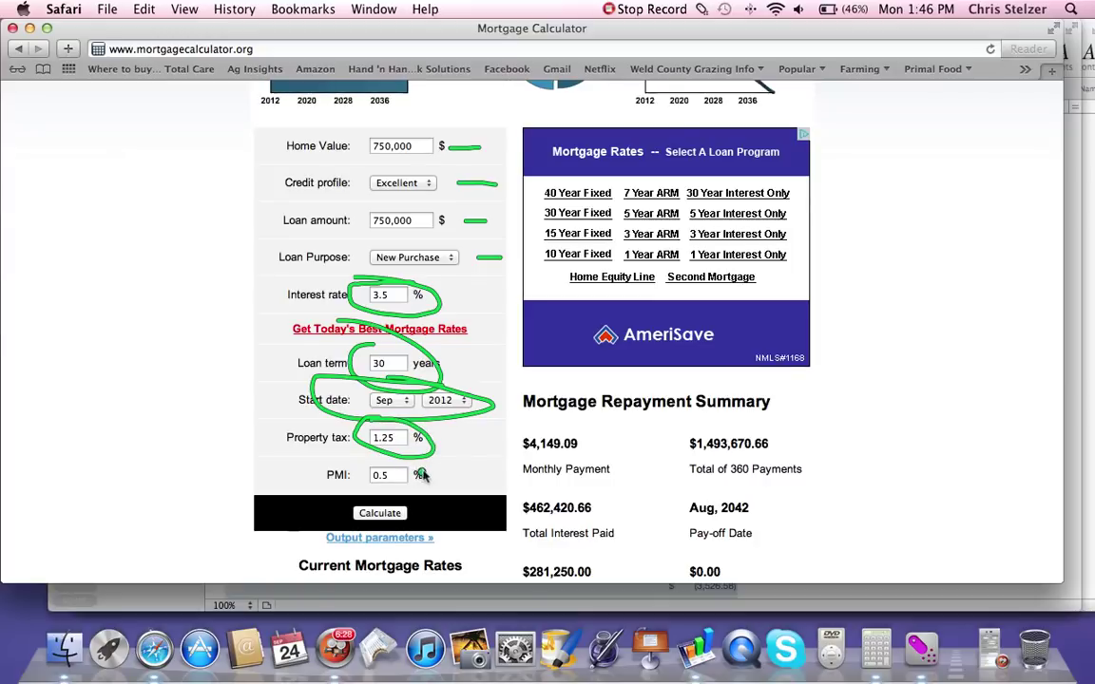
pyautogui.moveTo(427, 474)
pyautogui.mouseDown()
pyautogui.moveTo(409, 463)
pyautogui.moveTo(356, 465)
pyautogui.moveTo(340, 483)
pyautogui.moveTo(456, 489)
pyautogui.mouseUp()
pyautogui.moveTo(384, 476)
pyautogui.mouseDown()
pyautogui.moveTo(399, 475)
pyautogui.moveTo(359, 475)
pyautogui.mouseUp()
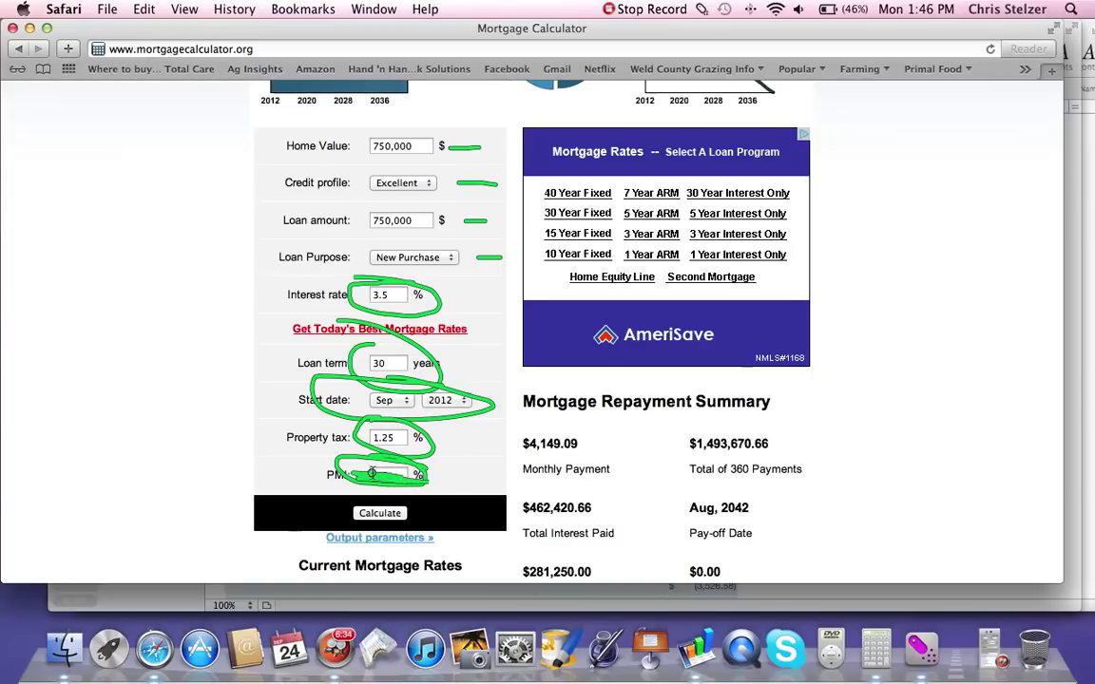
pyautogui.click(680, 432)
pyautogui.scroll(-3, 590, 433)
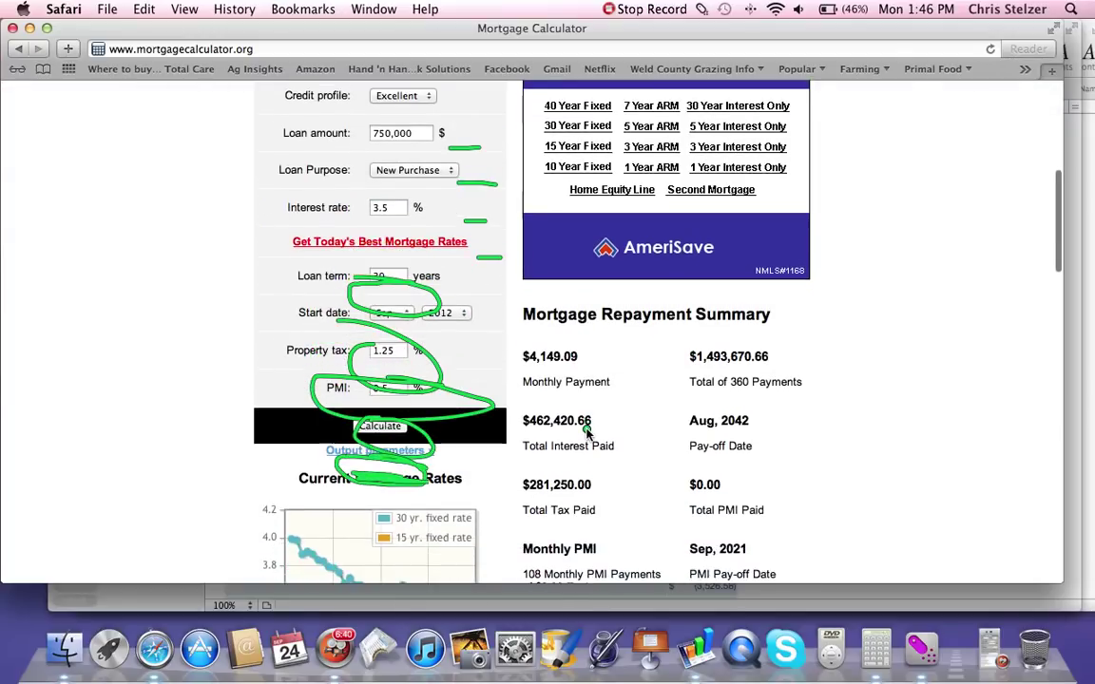
pyautogui.press('Escape')
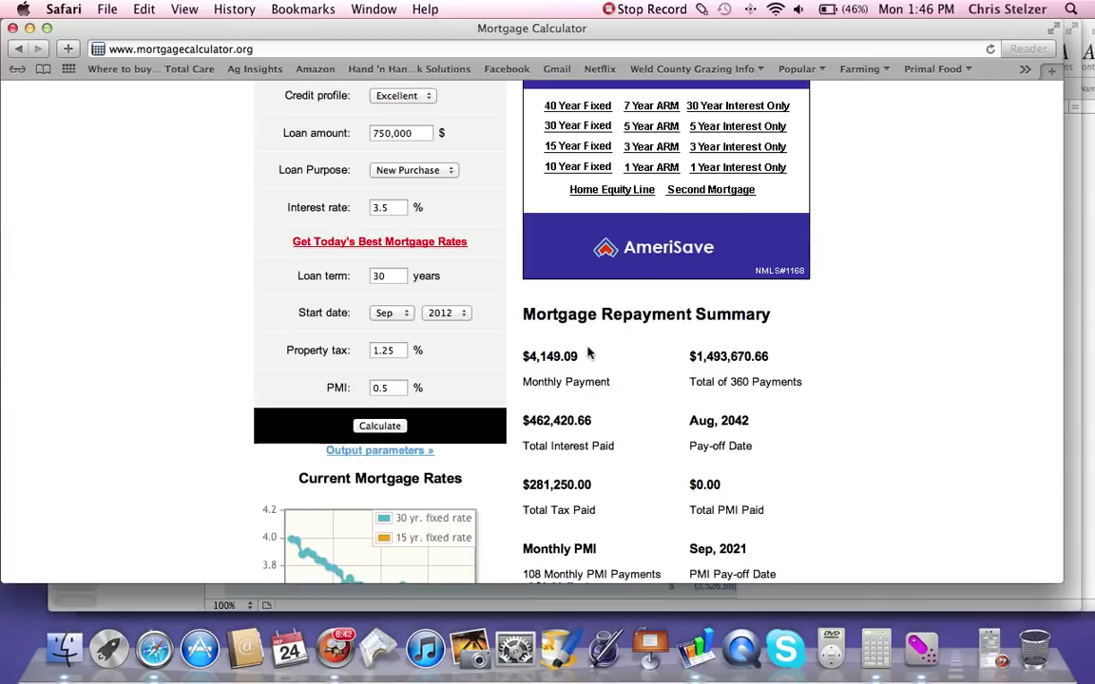
# Circle the Monthly Payment figure in the Mortgage Repayment Summary with pen 3
pyautogui.hotkey('ctrl', '3')
pyautogui.moveTo(587, 331)
pyautogui.mouseDown()
pyautogui.moveTo(523, 335)
pyautogui.moveTo(555, 406)
pyautogui.moveTo(567, 325)
pyautogui.mouseUp()
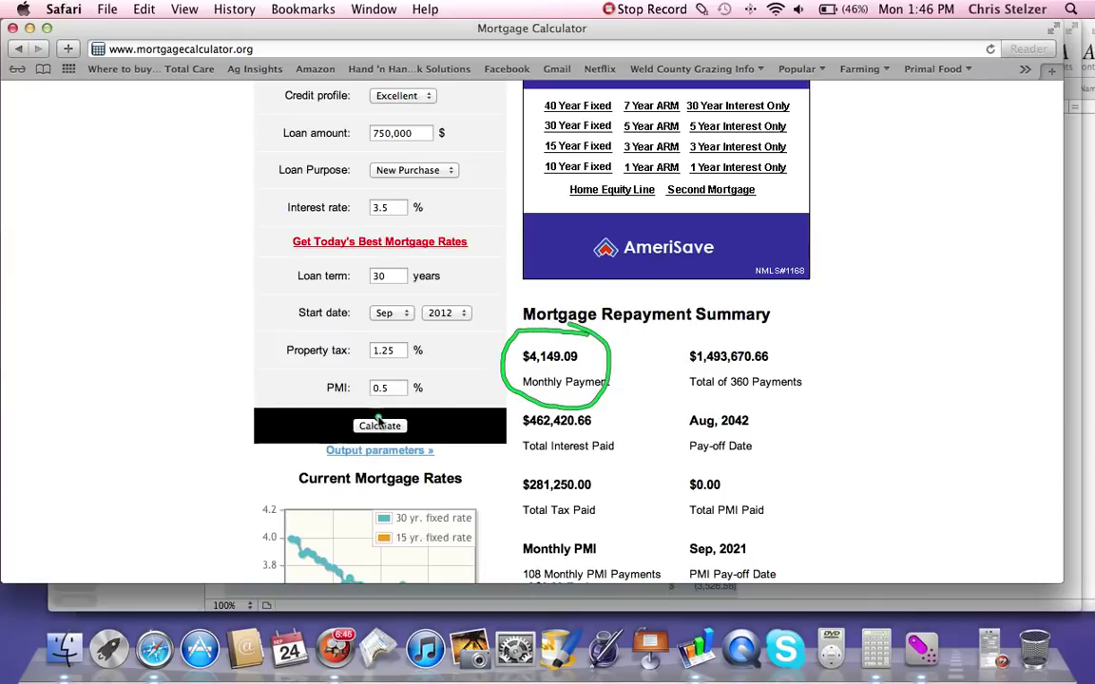
# Circle the PMI input in the mortgage calculator with pen 3 and clear the annotations
pyautogui.moveTo(380, 373)
pyautogui.mouseDown()
pyautogui.moveTo(302, 389)
pyautogui.moveTo(428, 403)
pyautogui.moveTo(493, 388)
pyautogui.mouseUp()
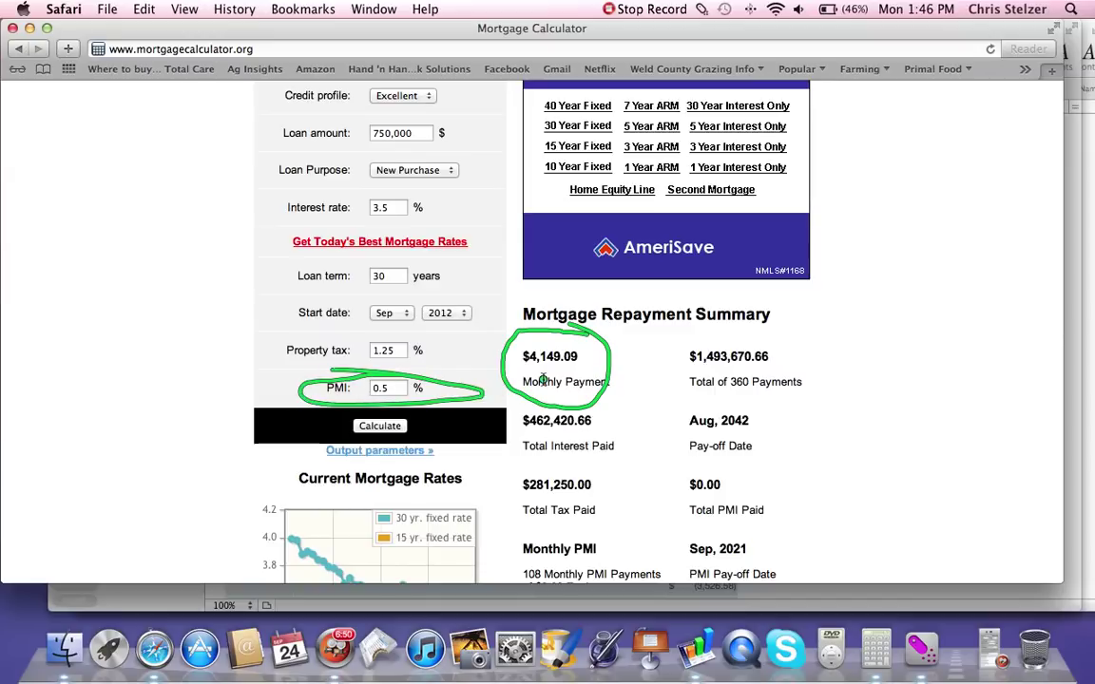
pyautogui.hotkey('ctrl', '`')
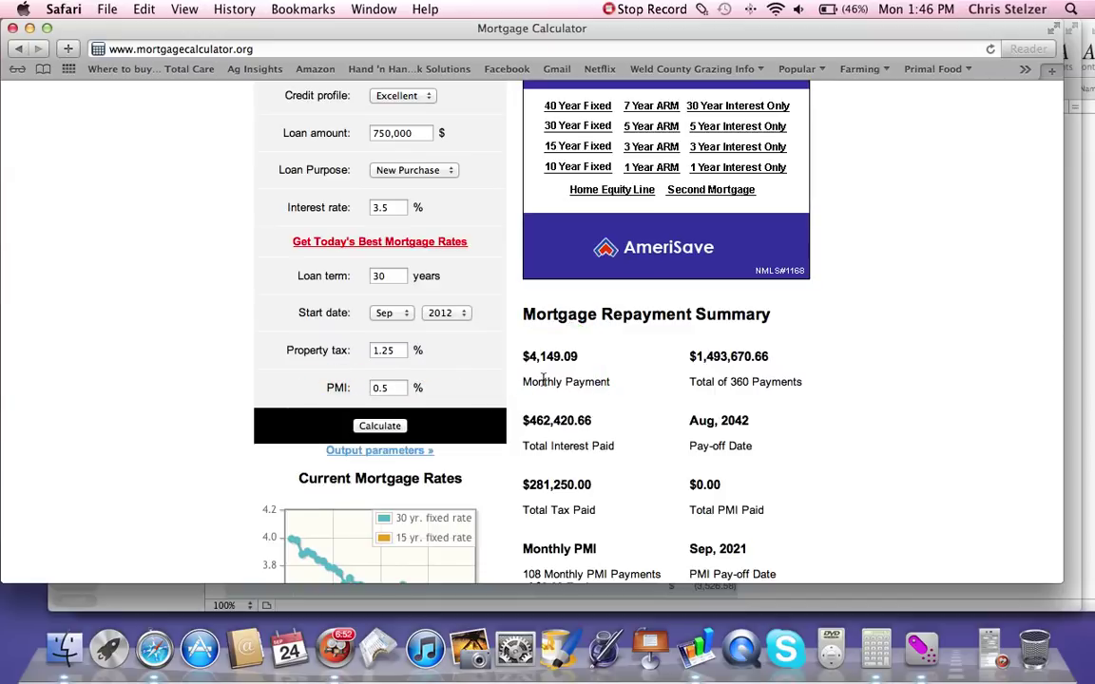
# Switch to the Mortgage Example spreadsheet, underline the $3,992.84/month land payment with pen 3, and clear the annotation
pyautogui.click(1074, 366)
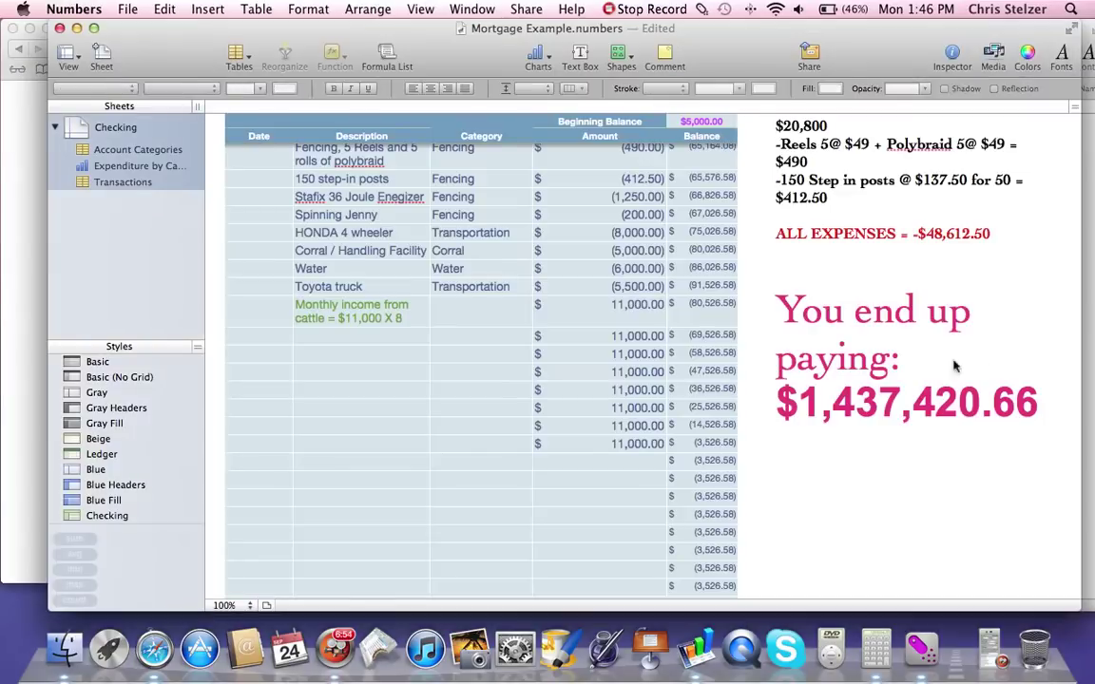
pyautogui.scroll(5, 349, 284)
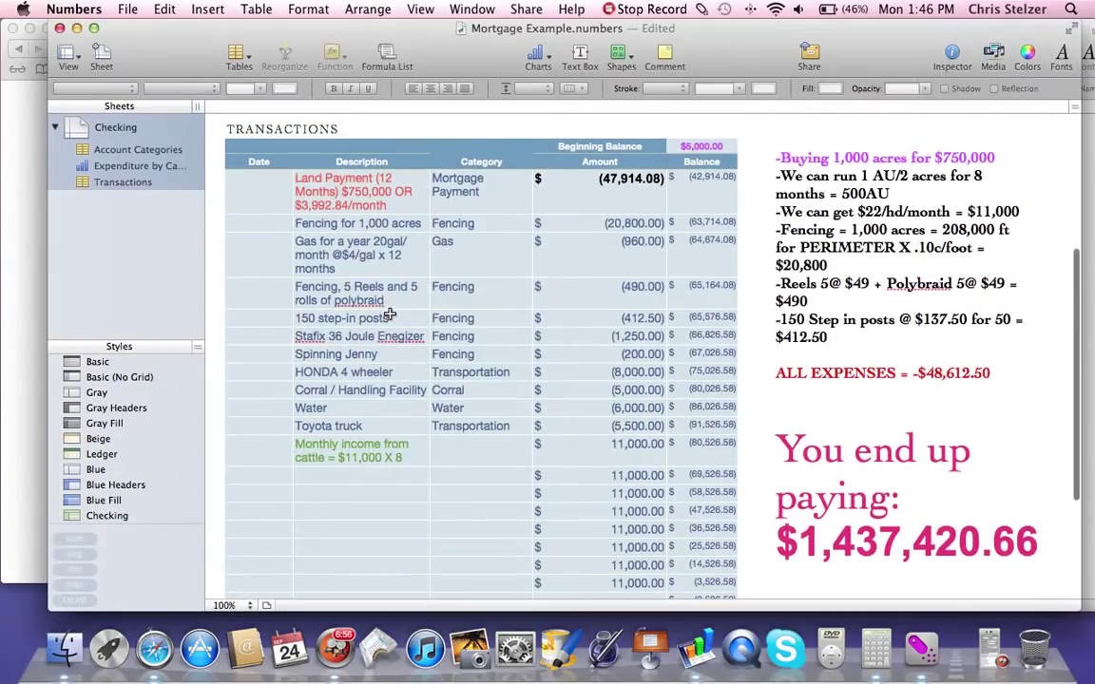
pyautogui.hotkey('ctrl', '3')
pyautogui.moveTo(295, 216); pyautogui.dragTo(357, 218)
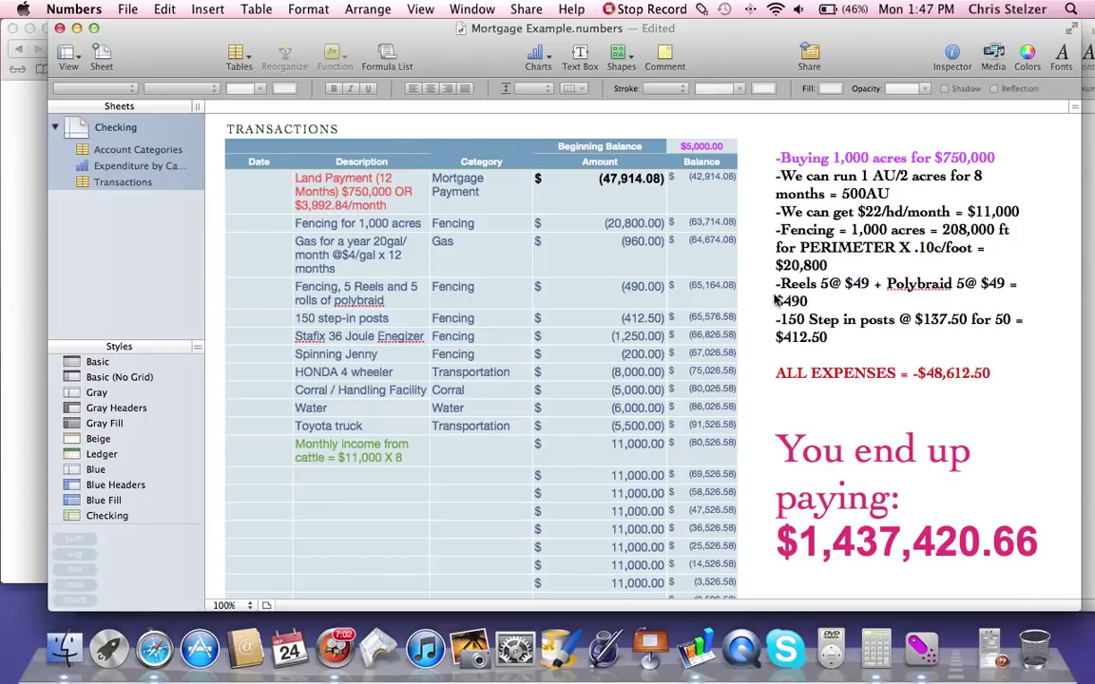
# Circle the "You end up paying" note with pen 3, underline its $1,437,420.66 amount, and clear the annotations
pyautogui.scroll(-3, 773, 314)
pyautogui.hotkey('ctrl', '3')
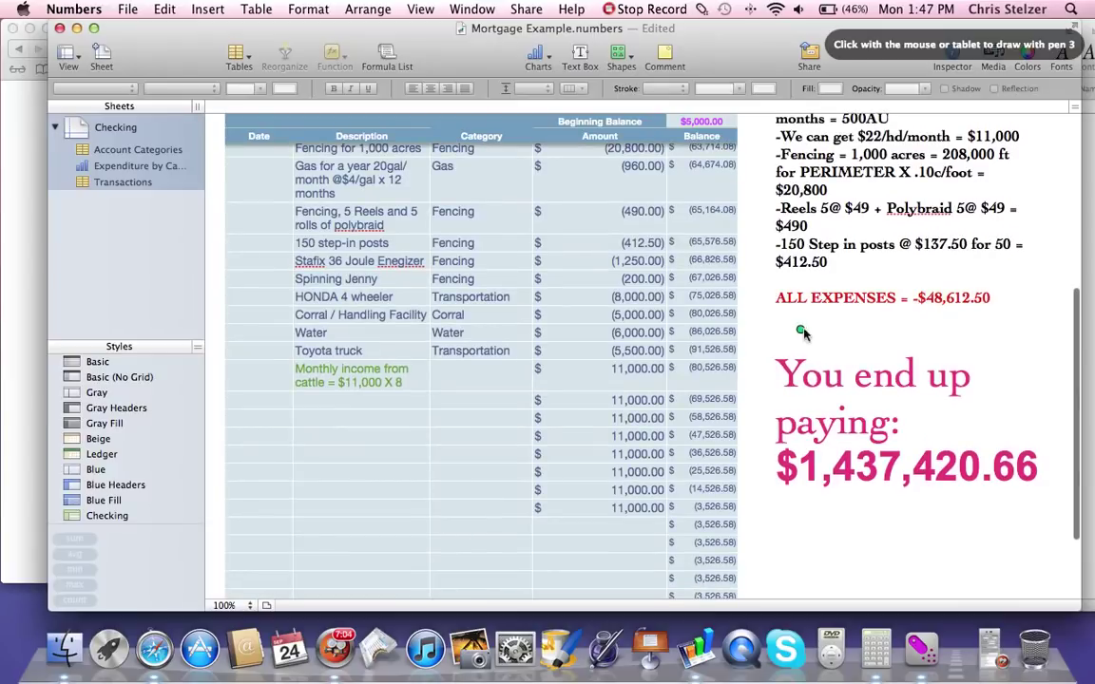
pyautogui.scroll(-2, 968, 340)
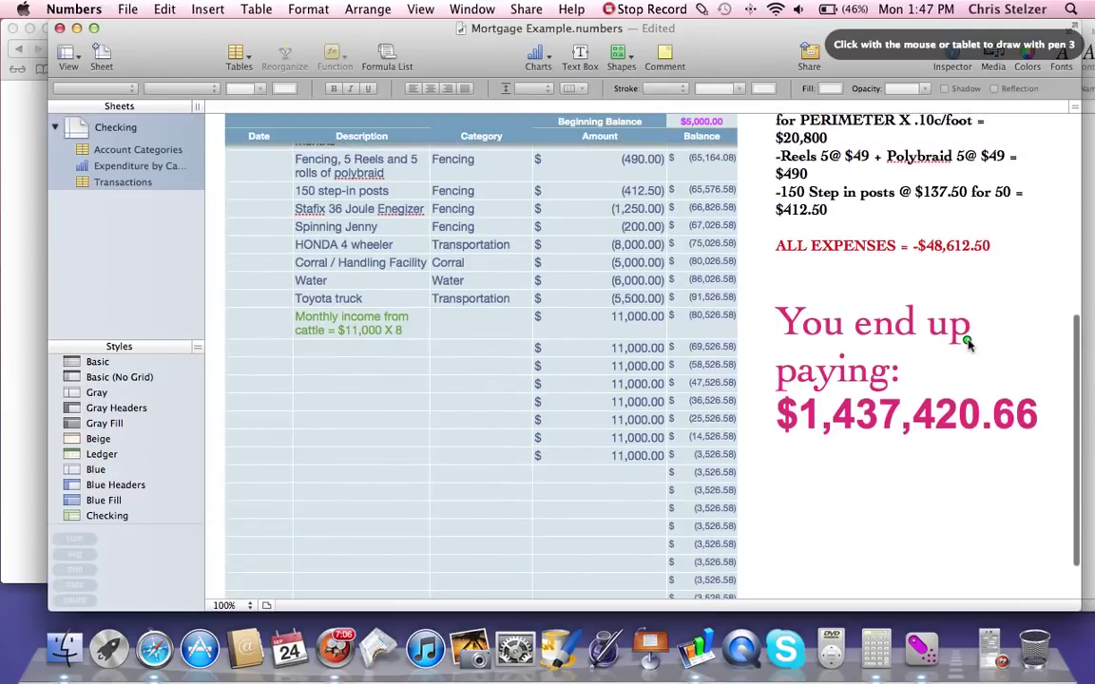
pyautogui.moveTo(979, 305)
pyautogui.mouseDown()
pyautogui.moveTo(794, 301)
pyautogui.moveTo(736, 380)
pyautogui.moveTo(891, 481)
pyautogui.moveTo(1065, 399)
pyautogui.moveTo(1055, 357)
pyautogui.moveTo(1010, 297)
pyautogui.mouseUp()
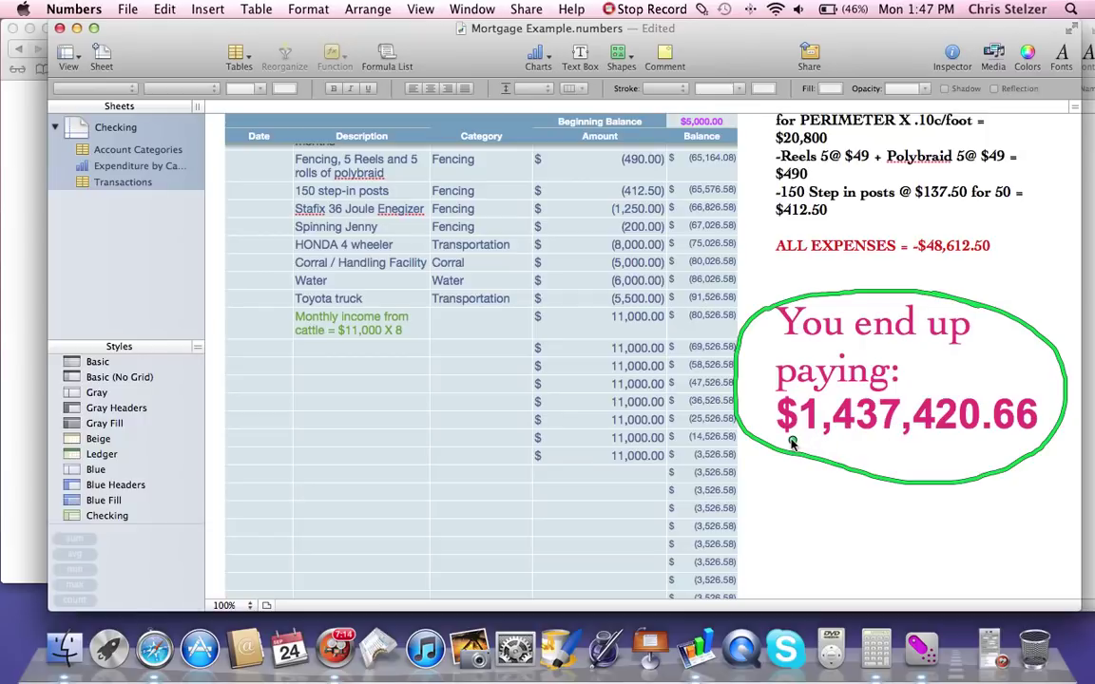
pyautogui.moveTo(789, 438); pyautogui.dragTo(1019, 440)
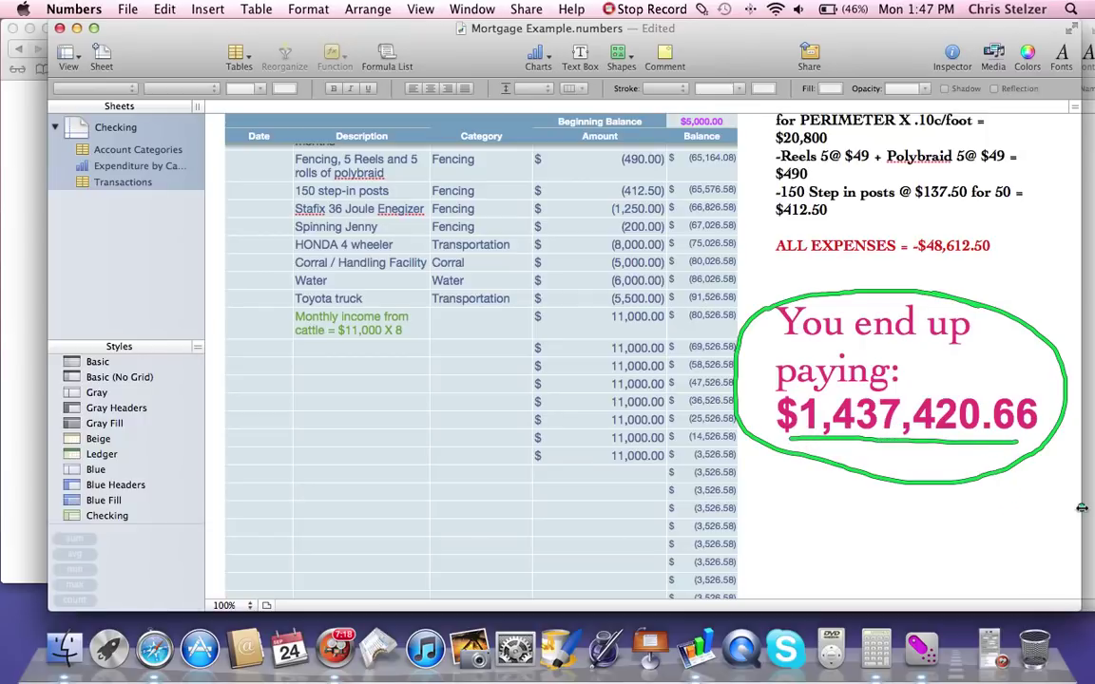
pyautogui.press('Escape')
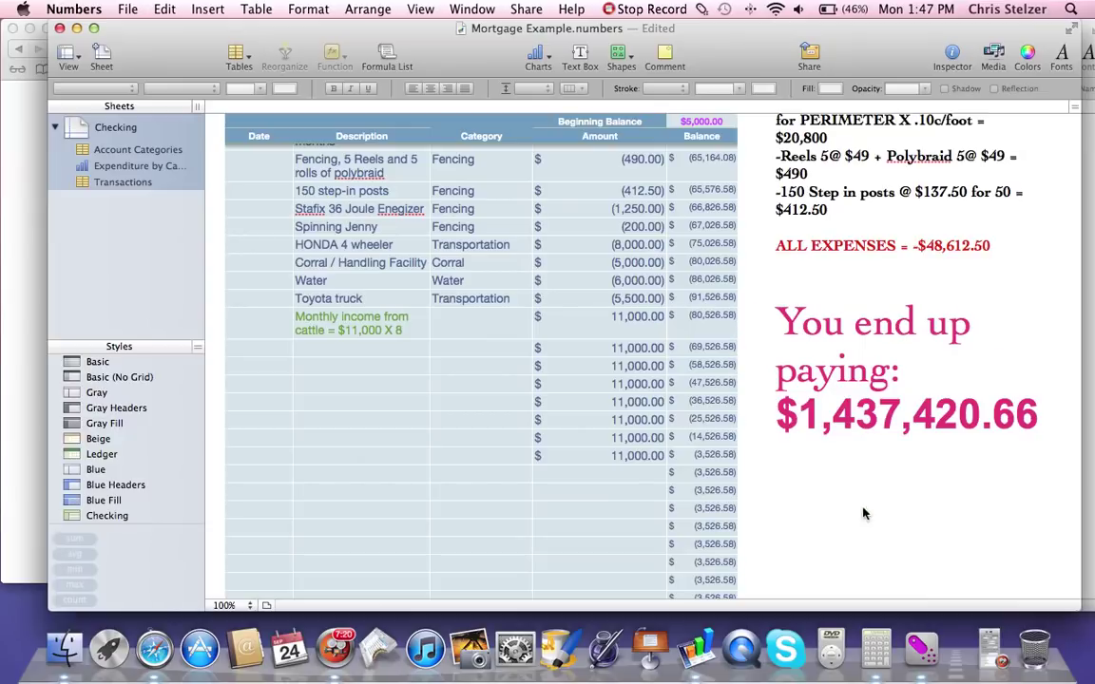
# Switch to the Lease Example spreadsheet, circle the repeated ending balances with pen 3, and clear the annotation
pyautogui.click(1091, 505)
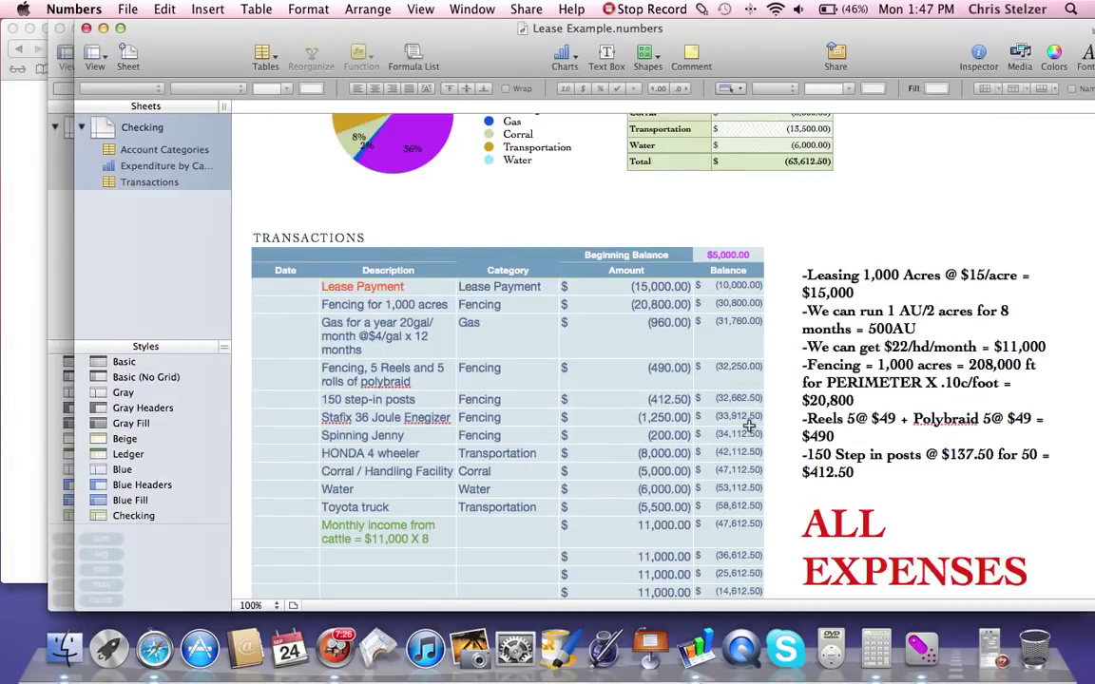
pyautogui.scroll(-3, 756, 414)
pyautogui.scroll(-2, 758, 412)
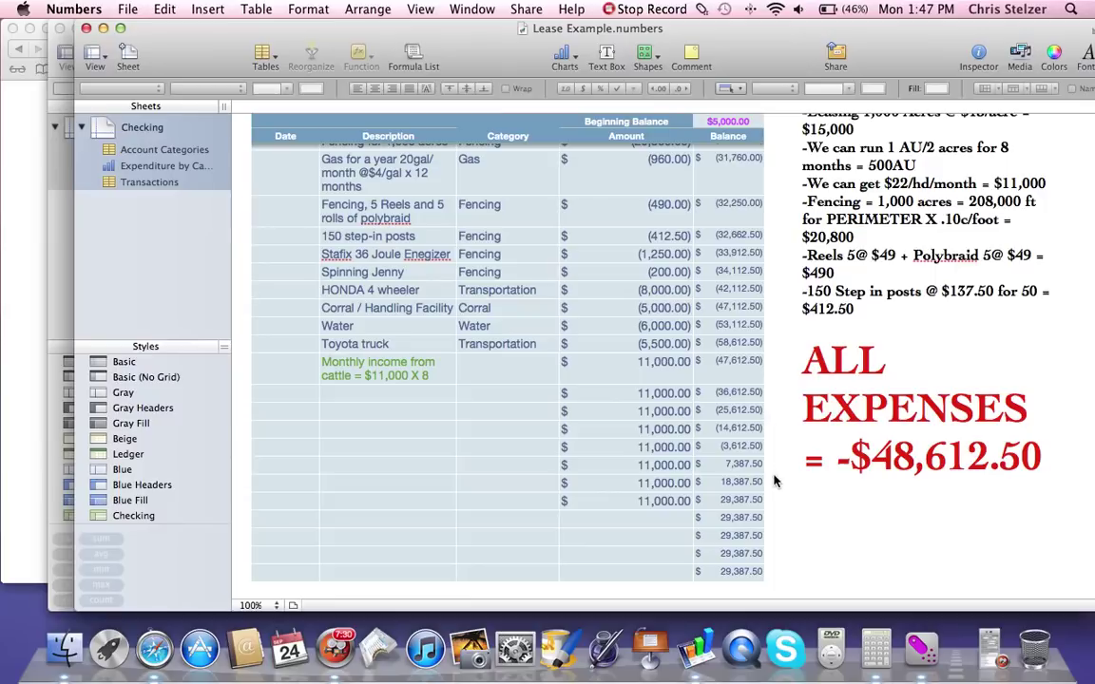
pyautogui.hotkey('ctrl', '3')
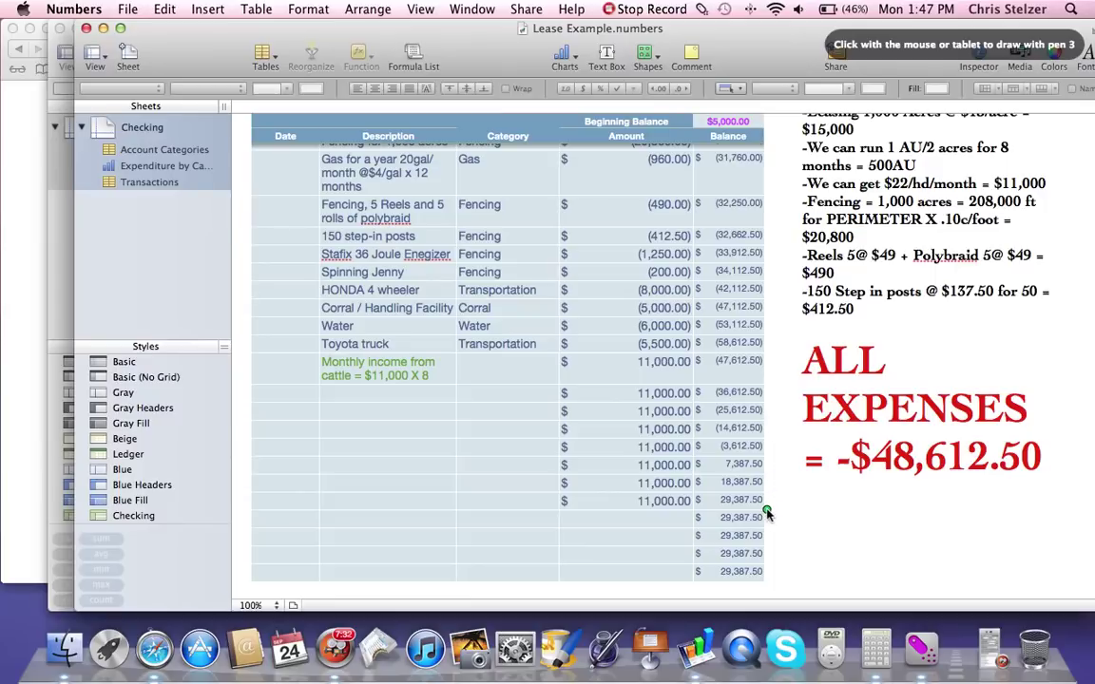
pyautogui.moveTo(684, 483)
pyautogui.mouseDown()
pyautogui.moveTo(650, 504)
pyautogui.moveTo(803, 528)
pyautogui.moveTo(782, 502)
pyautogui.mouseUp()
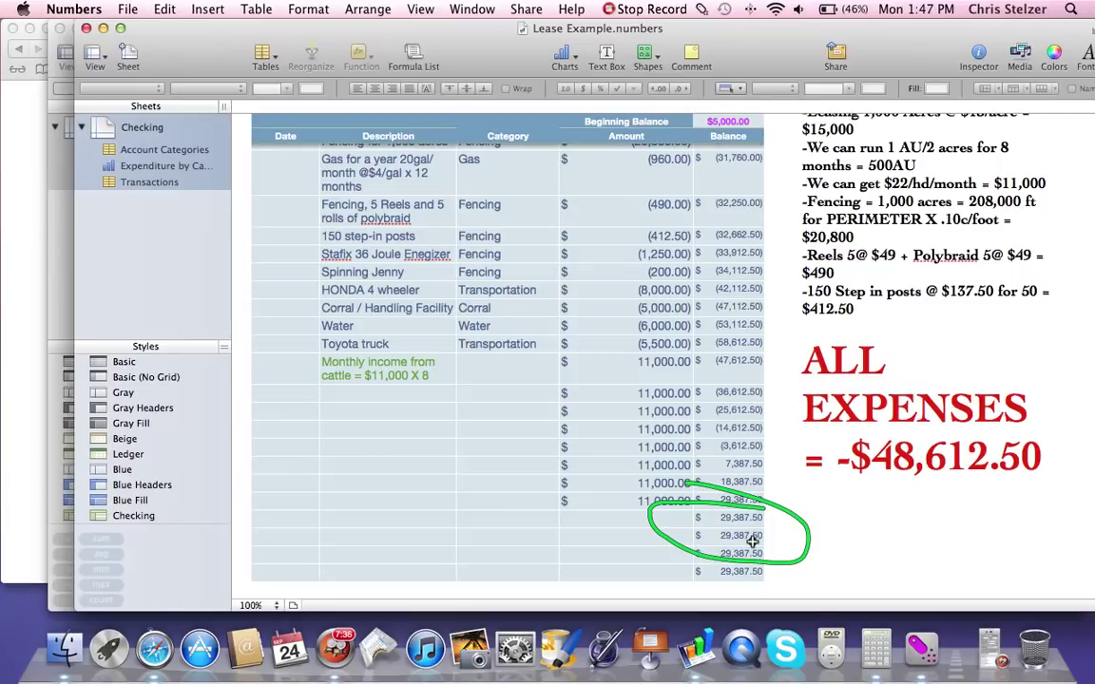
pyautogui.hotkey('ctrl', '3')
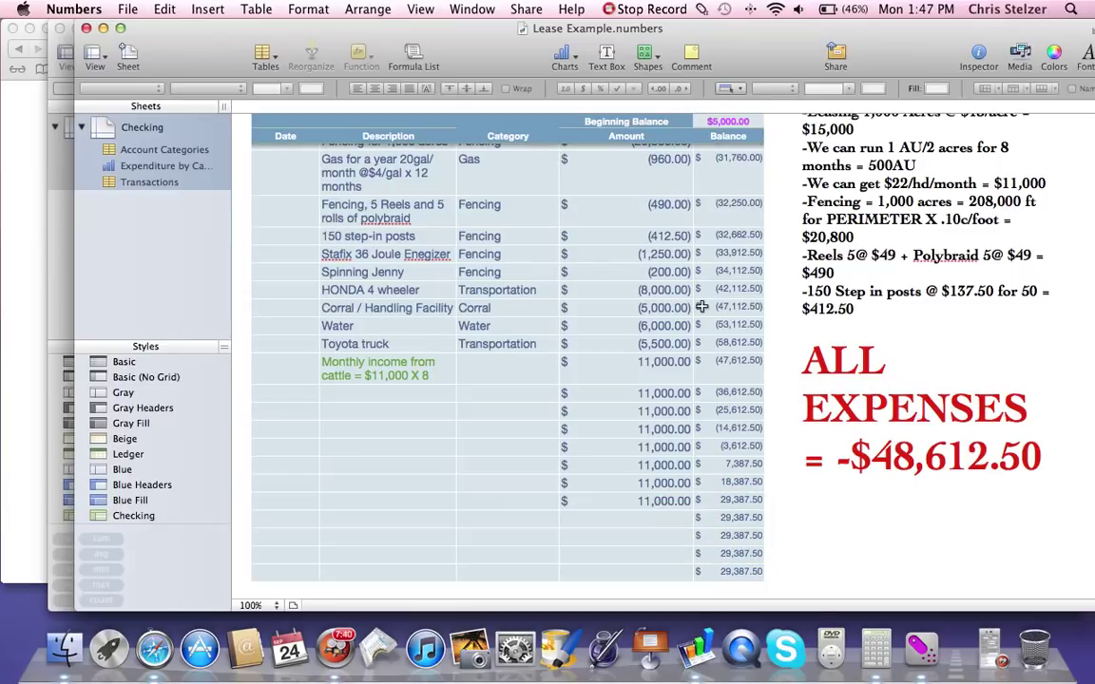
# Circle the fencing-to-truck expense amounts with pen 3, add a minus stroke beside them, circle the Lease Payment amount, and clear the annotations
pyautogui.scroll(5, 701, 306)
pyautogui.hotkey('ctrl', '3')
pyautogui.moveTo(689, 229)
pyautogui.mouseDown()
pyautogui.moveTo(645, 228)
pyautogui.moveTo(608, 252)
pyautogui.moveTo(594, 384)
pyautogui.moveTo(622, 442)
pyautogui.moveTo(730, 450)
pyautogui.moveTo(728, 249)
pyautogui.moveTo(609, 211)
pyautogui.mouseUp()
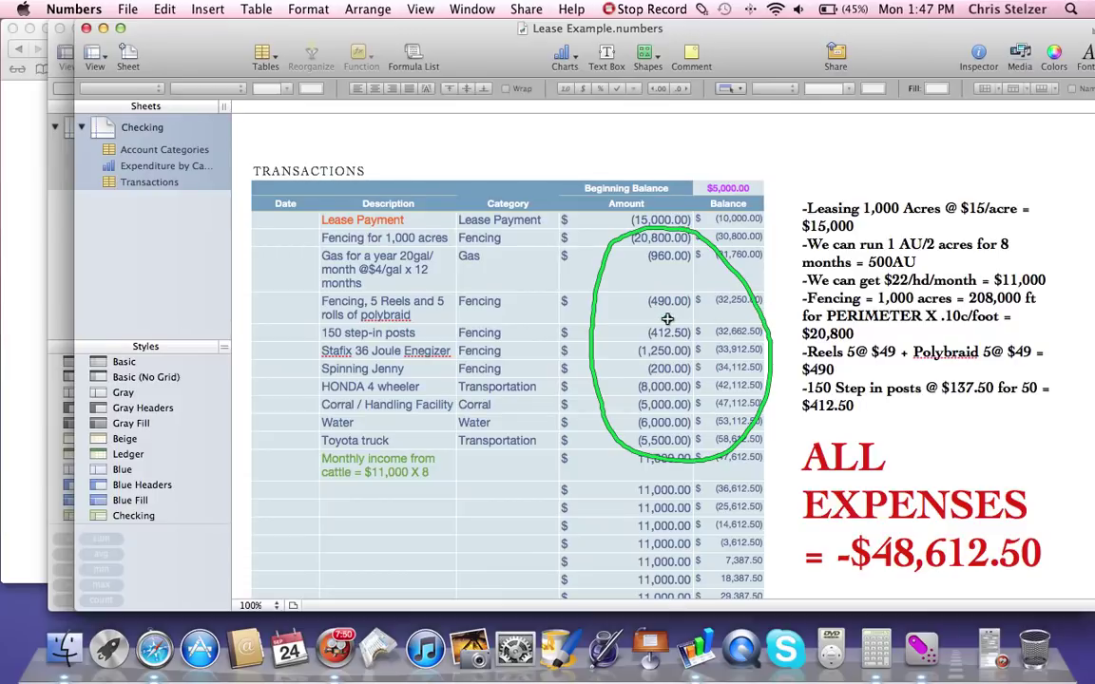
pyautogui.moveTo(609, 350); pyautogui.dragTo(633, 351)
pyautogui.moveTo(689, 207)
pyautogui.mouseDown()
pyautogui.moveTo(625, 206)
pyautogui.moveTo(705, 238)
pyautogui.mouseUp()
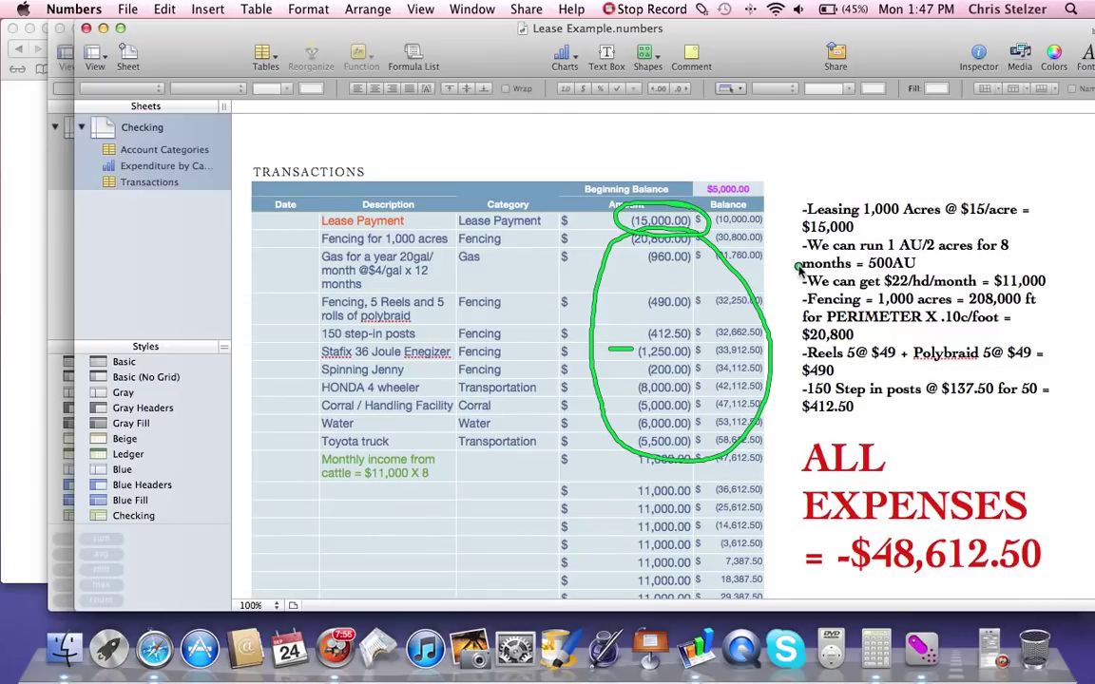
pyautogui.press('Escape')
# Select the eight 11,000.00 cattle income amounts in cells D14 to D21 to view their sum
pyautogui.scroll(-3, 800, 271)
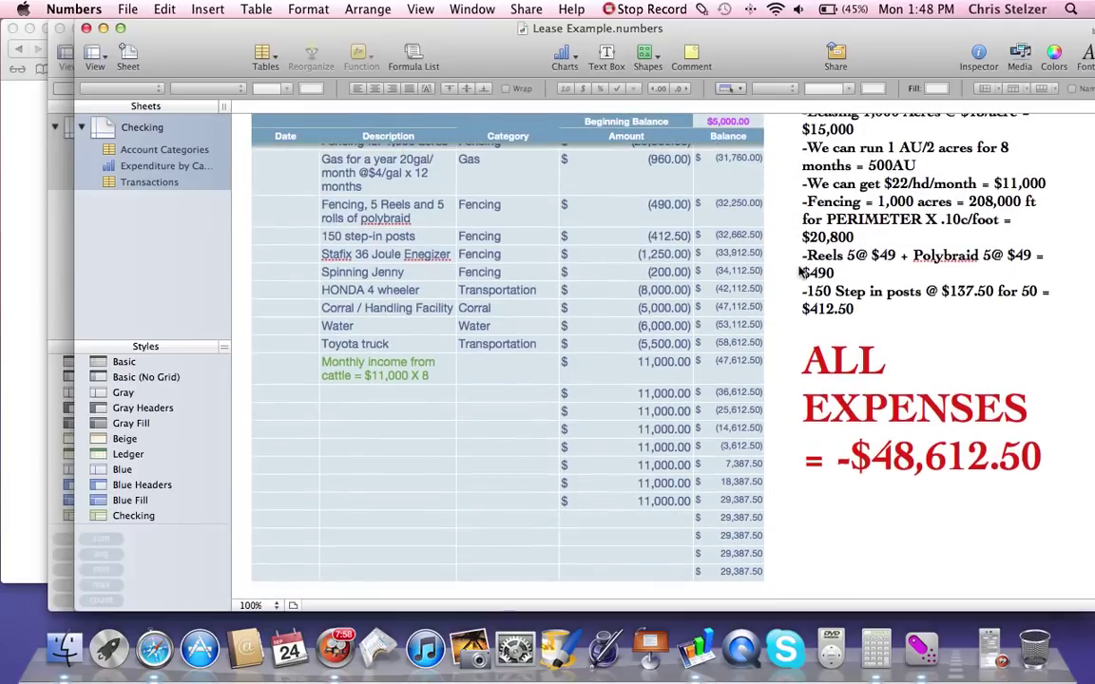
pyautogui.click(621, 364)
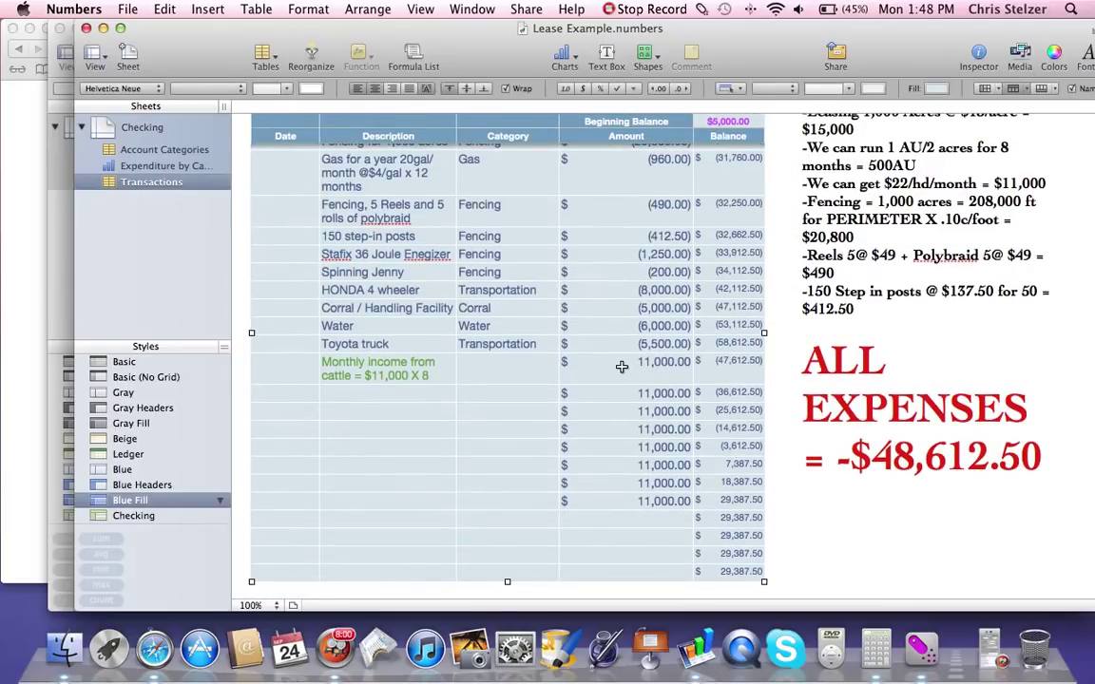
pyautogui.click(621, 366)
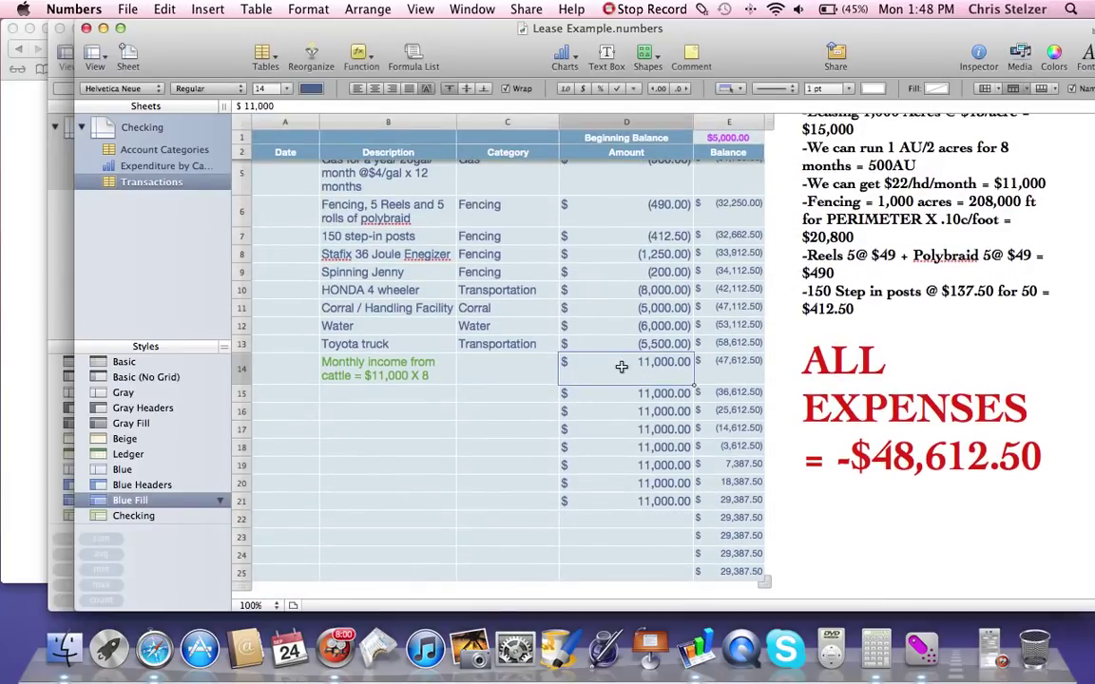
pyautogui.keyDown('shift'); pyautogui.click(609, 502); pyautogui.keyUp('shift')
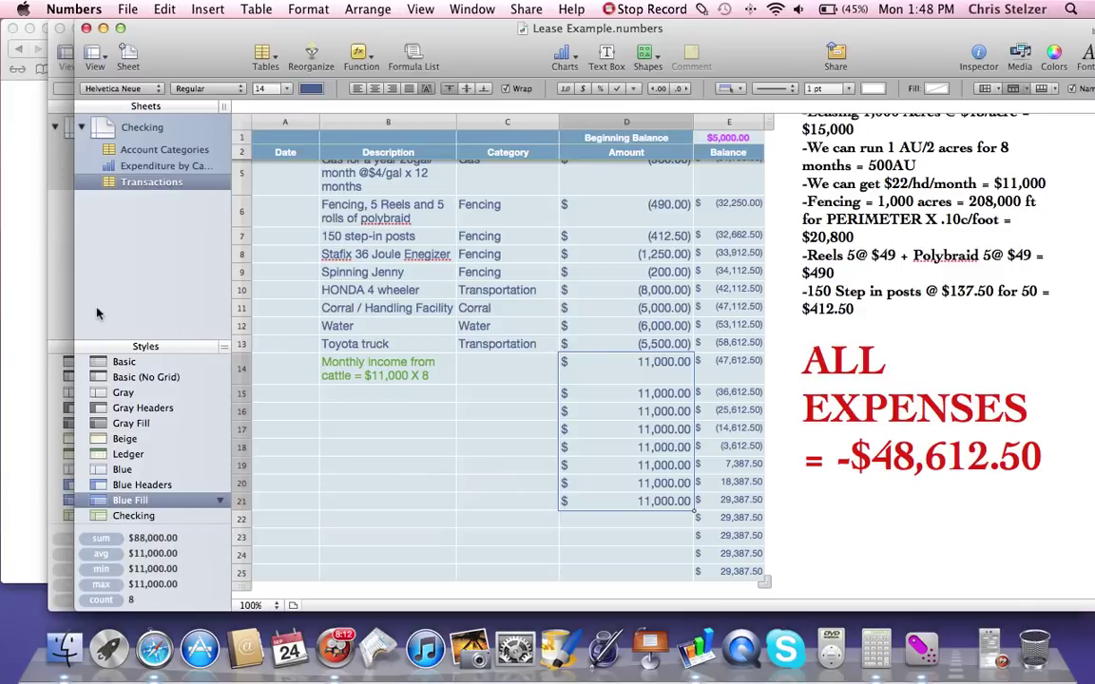
# Return to the Mortgage Example spreadsheet, circle the "You end up paying" total with pen 3, and clear the annotation
pyautogui.click(62, 268)
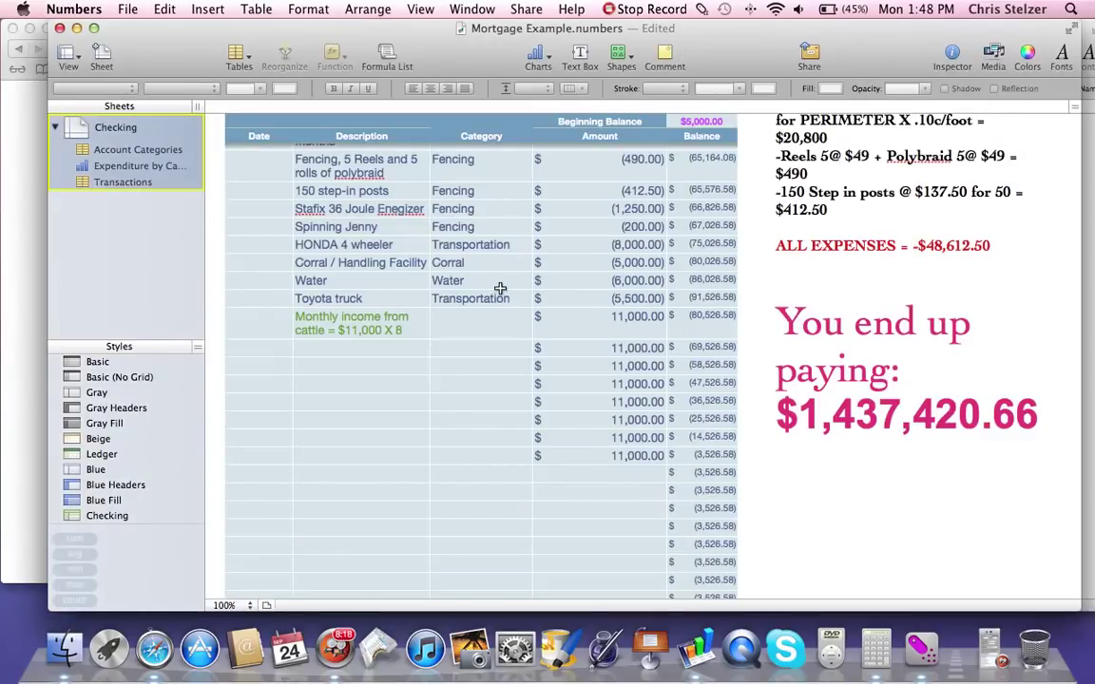
pyautogui.hotkey('ctrl', '3')
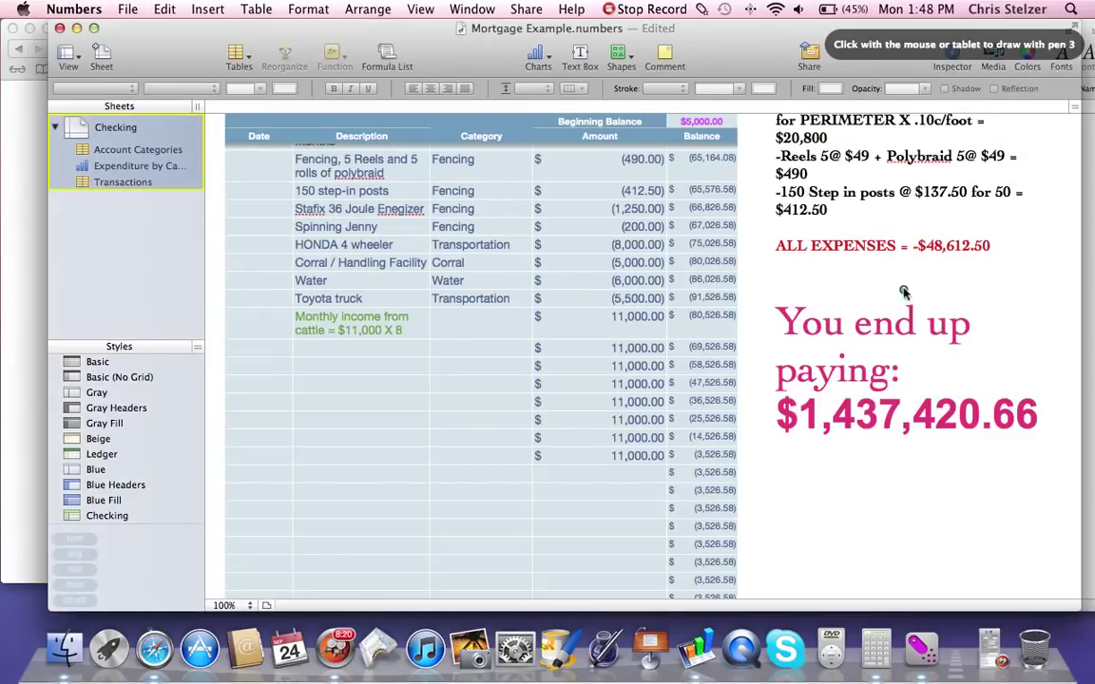
pyautogui.moveTo(971, 300)
pyautogui.mouseDown()
pyautogui.moveTo(827, 294)
pyautogui.moveTo(746, 419)
pyautogui.moveTo(950, 470)
pyautogui.moveTo(1065, 371)
pyautogui.moveTo(903, 290)
pyautogui.moveTo(937, 300)
pyautogui.mouseUp()
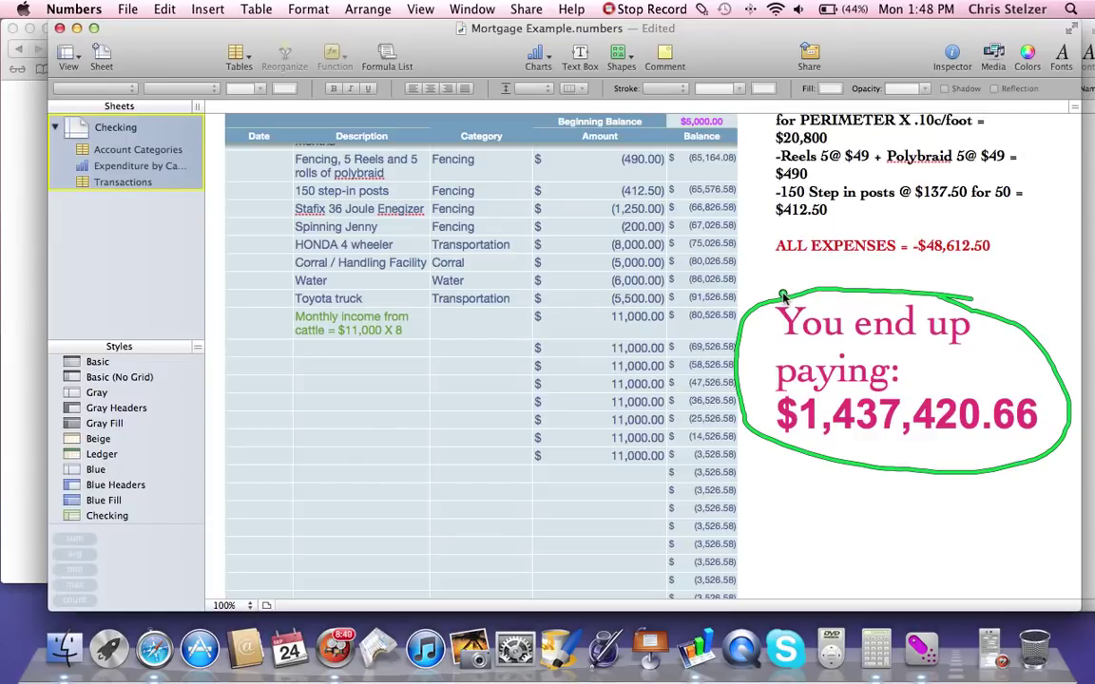
pyautogui.press('Escape')
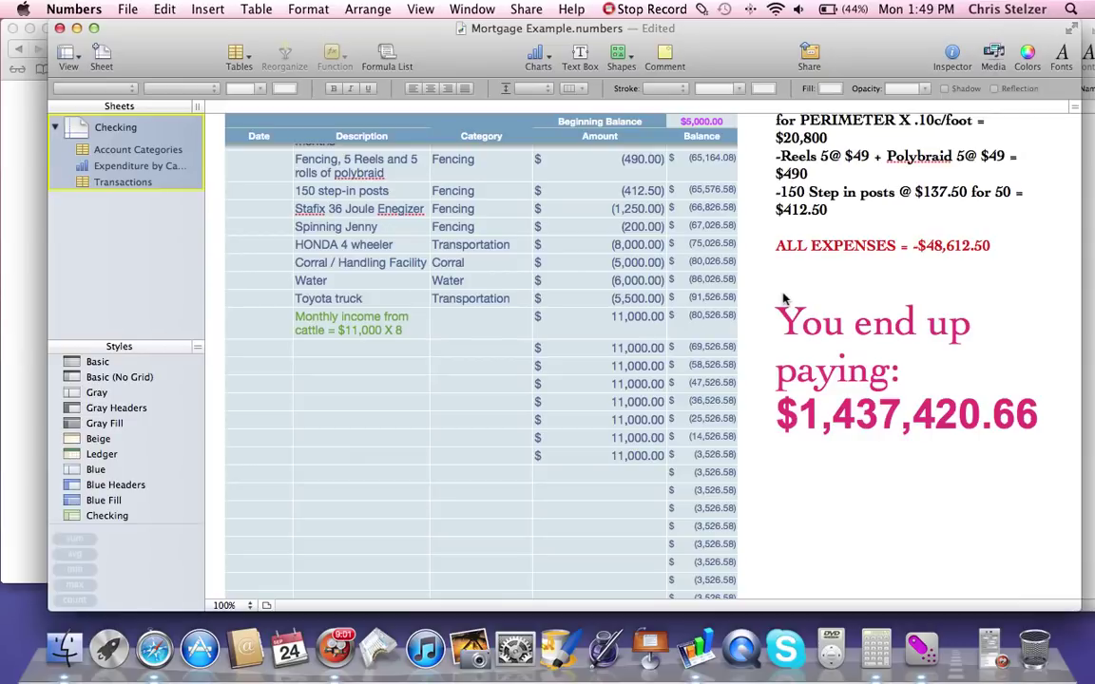
pyautogui.scroll(3, 645, 152)
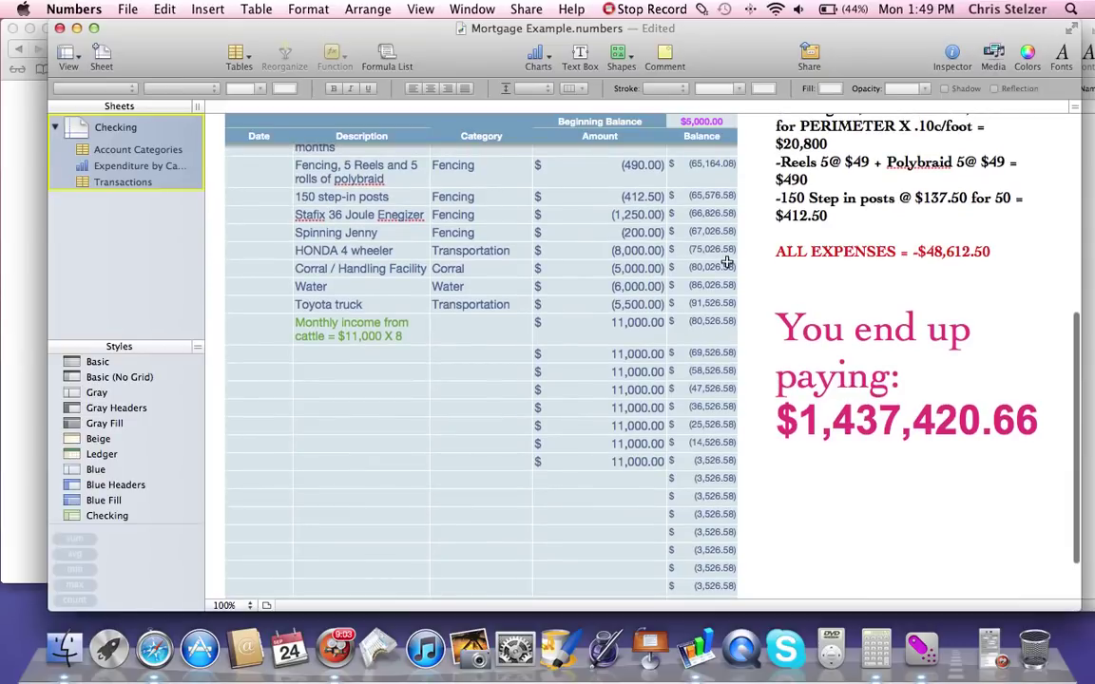